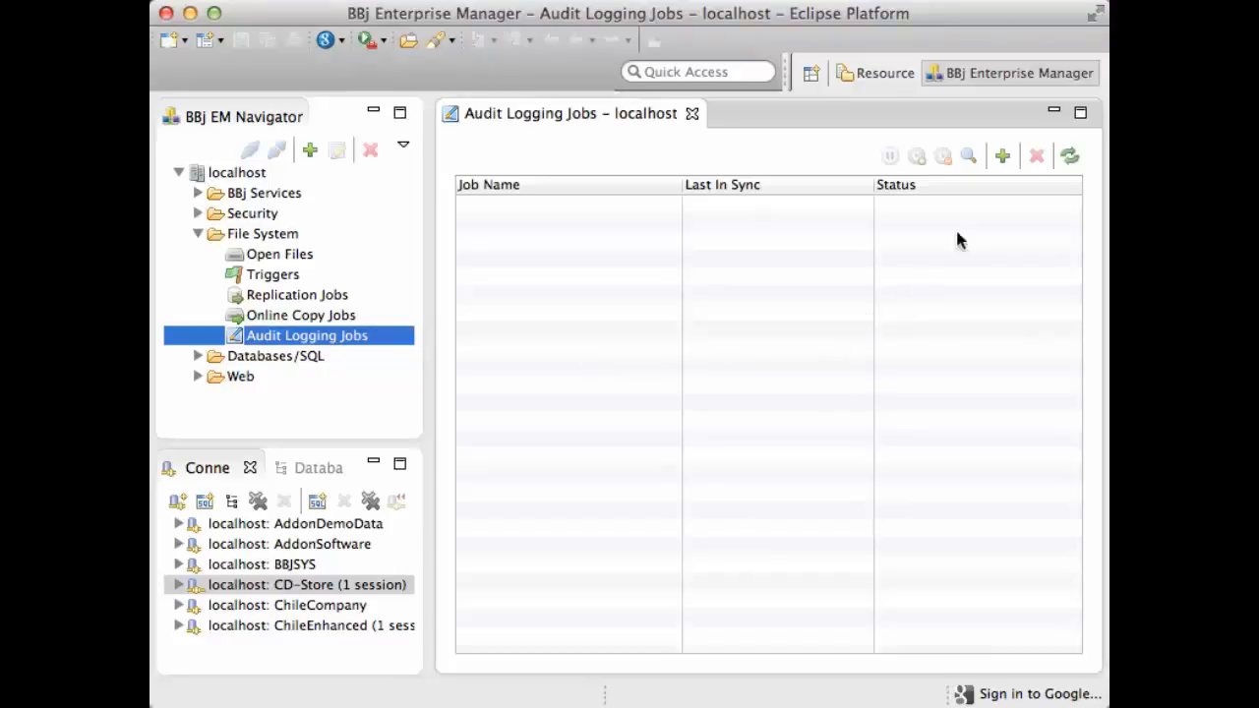
# Start a new audit job named Chile Audit with DB root directory /tmp/chileaudit, auditing a named database instance.
pyautogui.click(1002, 158)
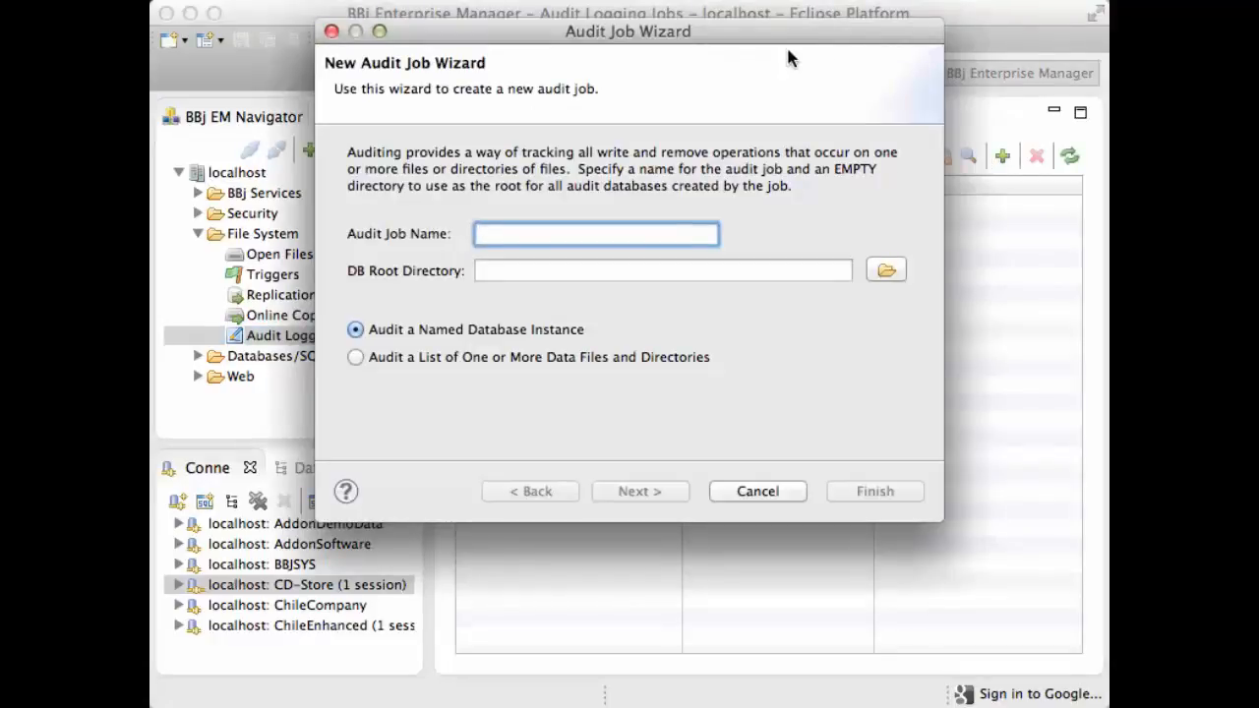
pyautogui.write('Chile Audit')
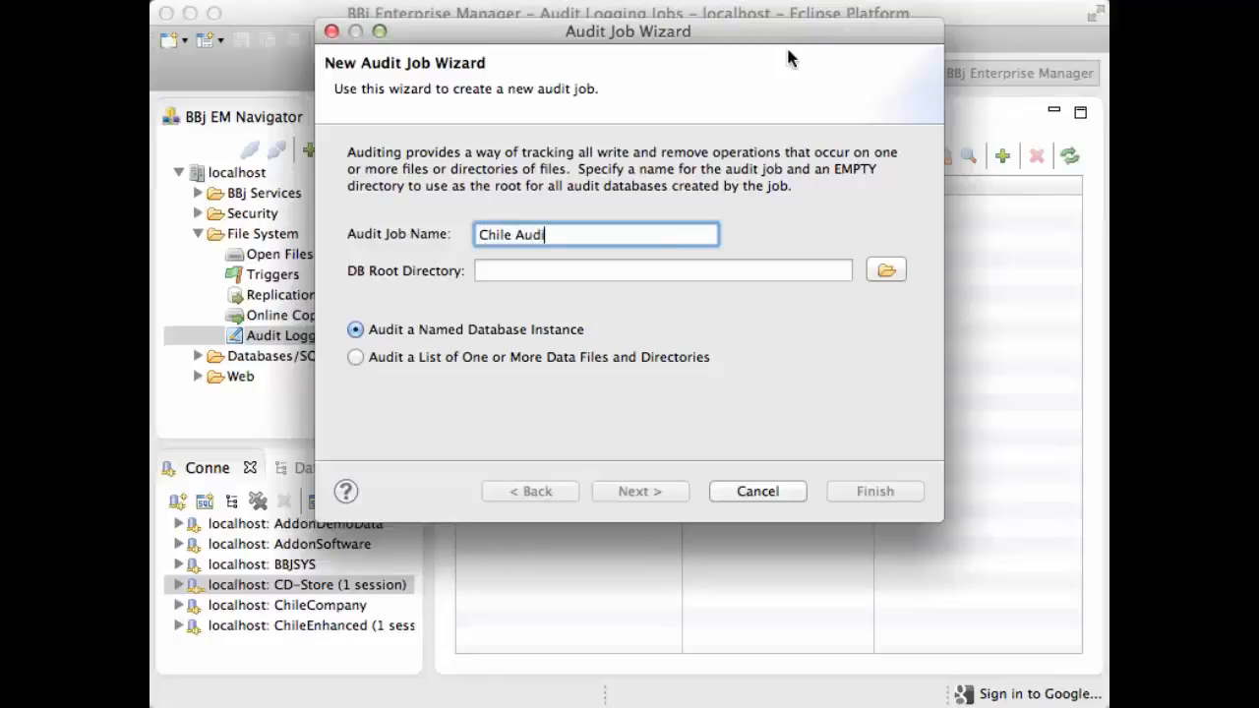
pyautogui.press('BackSpace')
pyautogui.write('t')
pyautogui.click(664, 270)
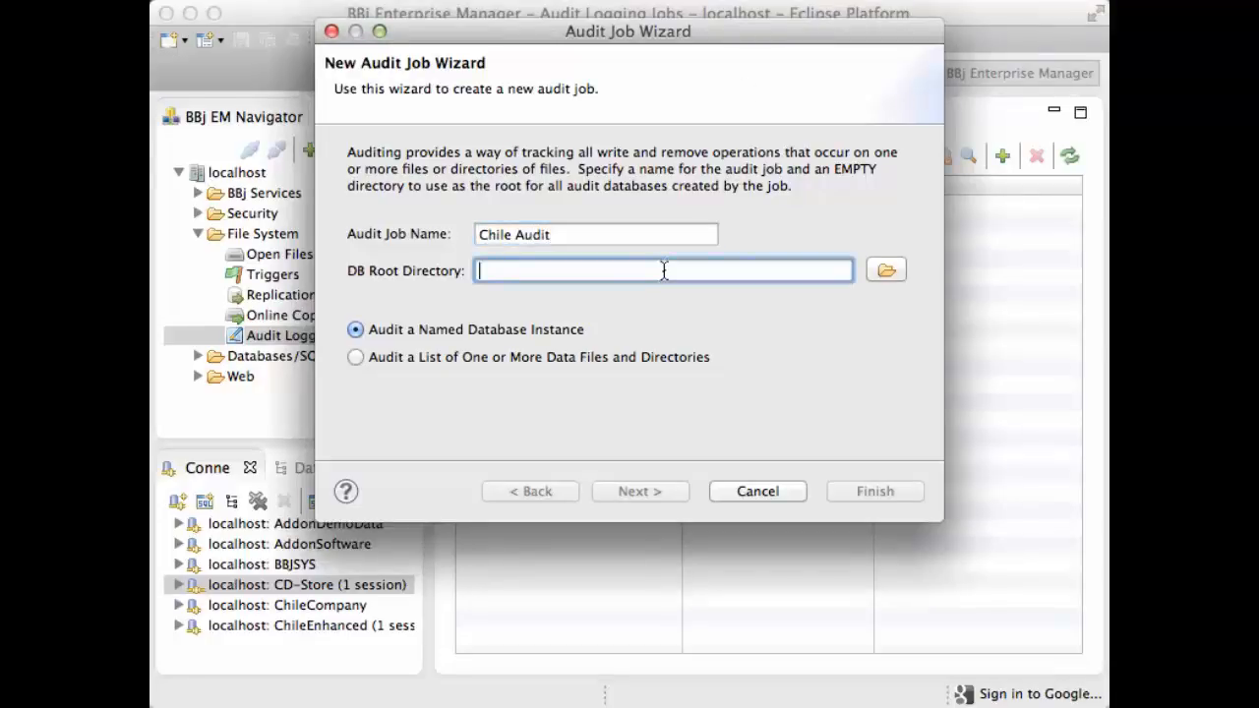
pyautogui.write('/')
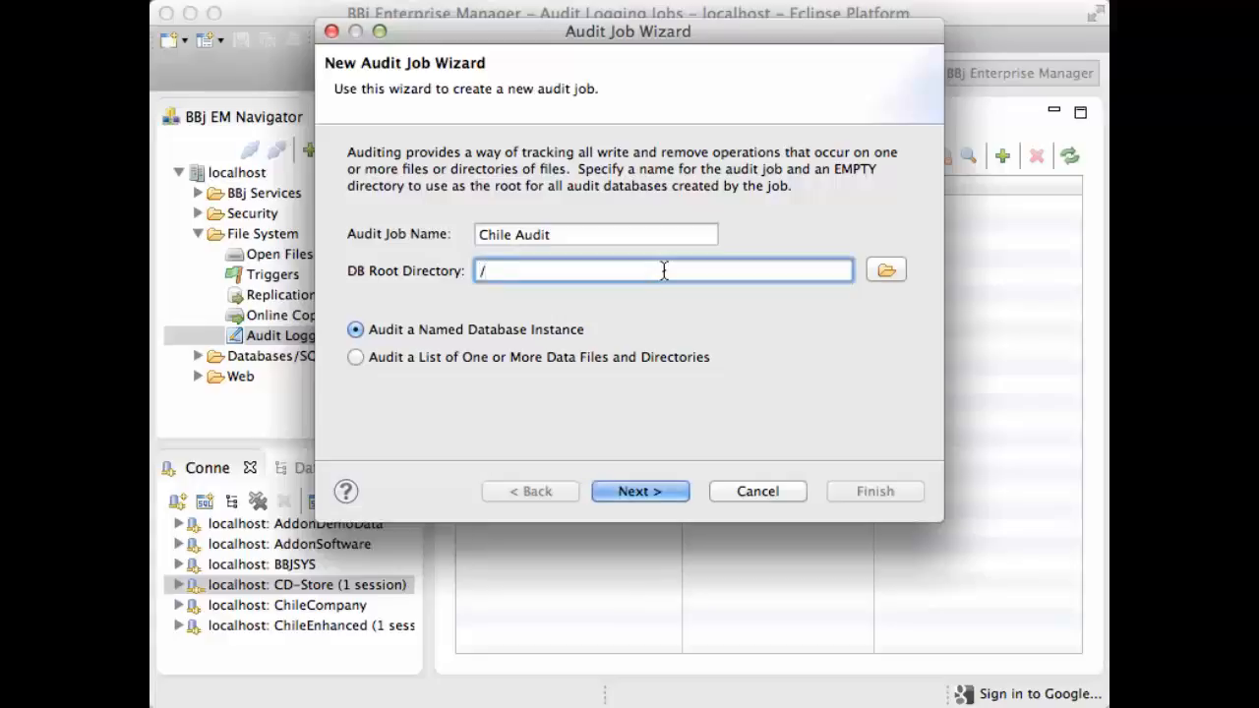
pyautogui.write('tmp/')
pyautogui.write('chileaudit')
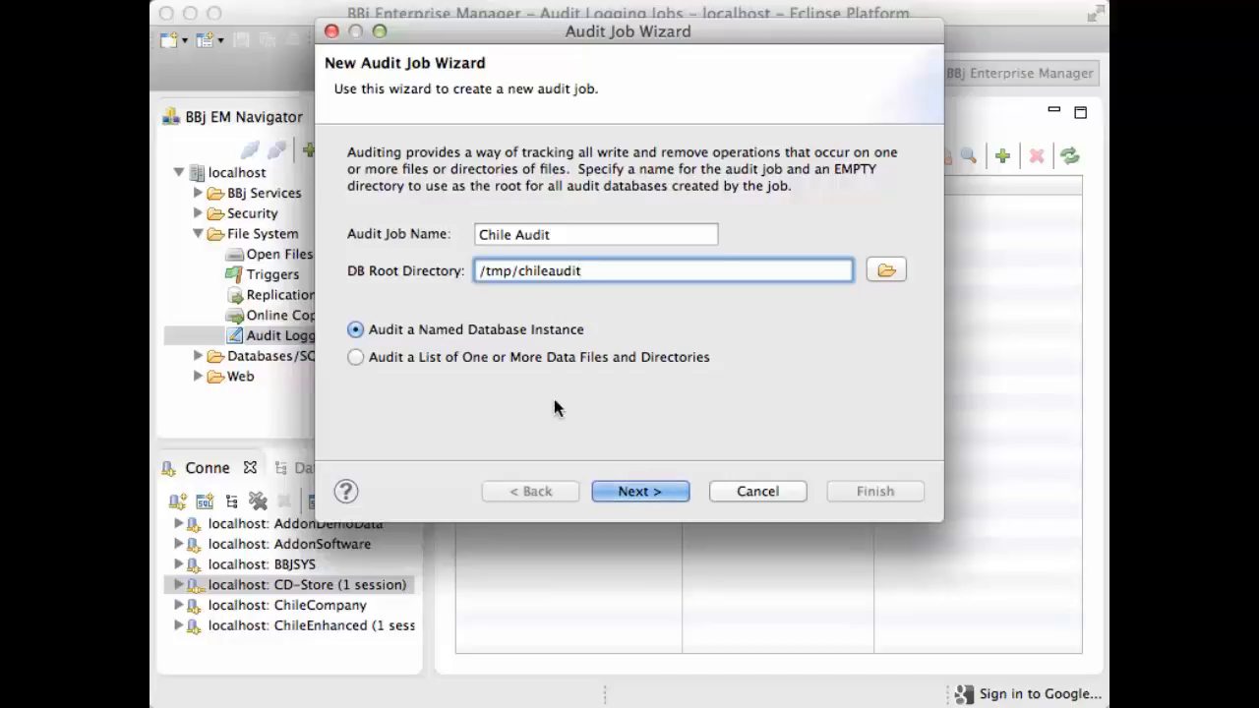
pyautogui.click(640, 491)
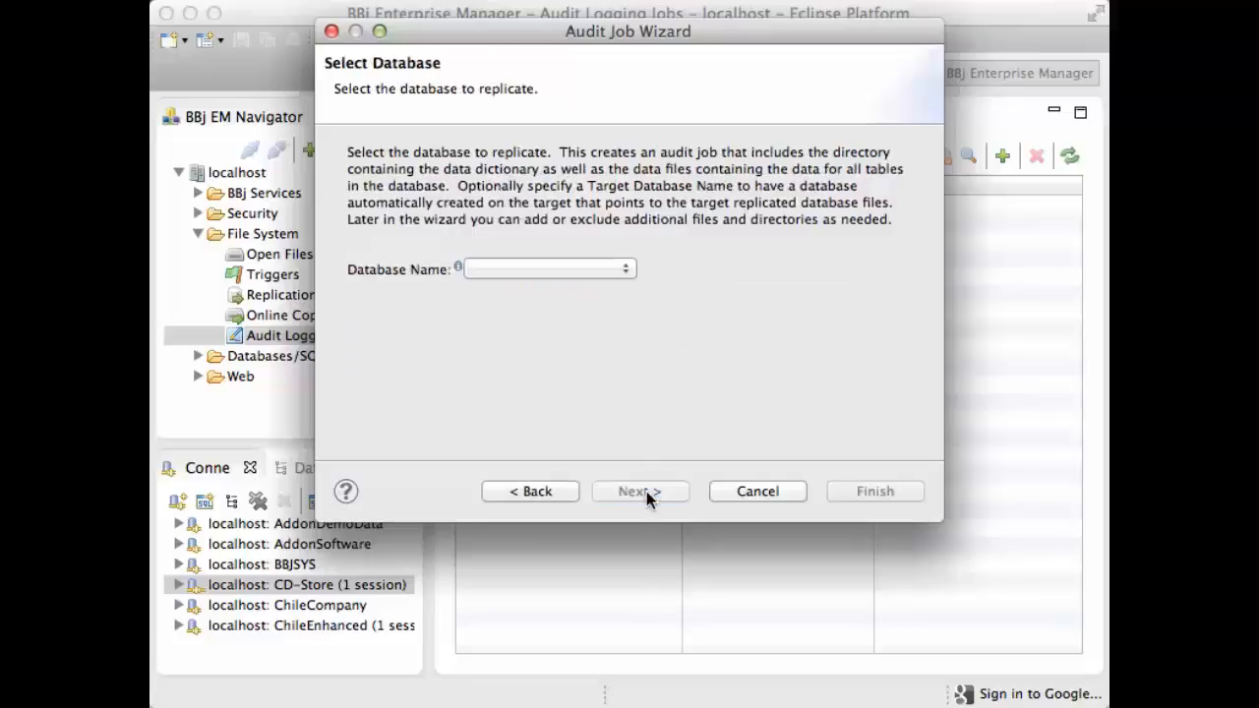
# Select ChileCompany as the database to audit and continue to the other job settings.
pyautogui.click(626, 279)
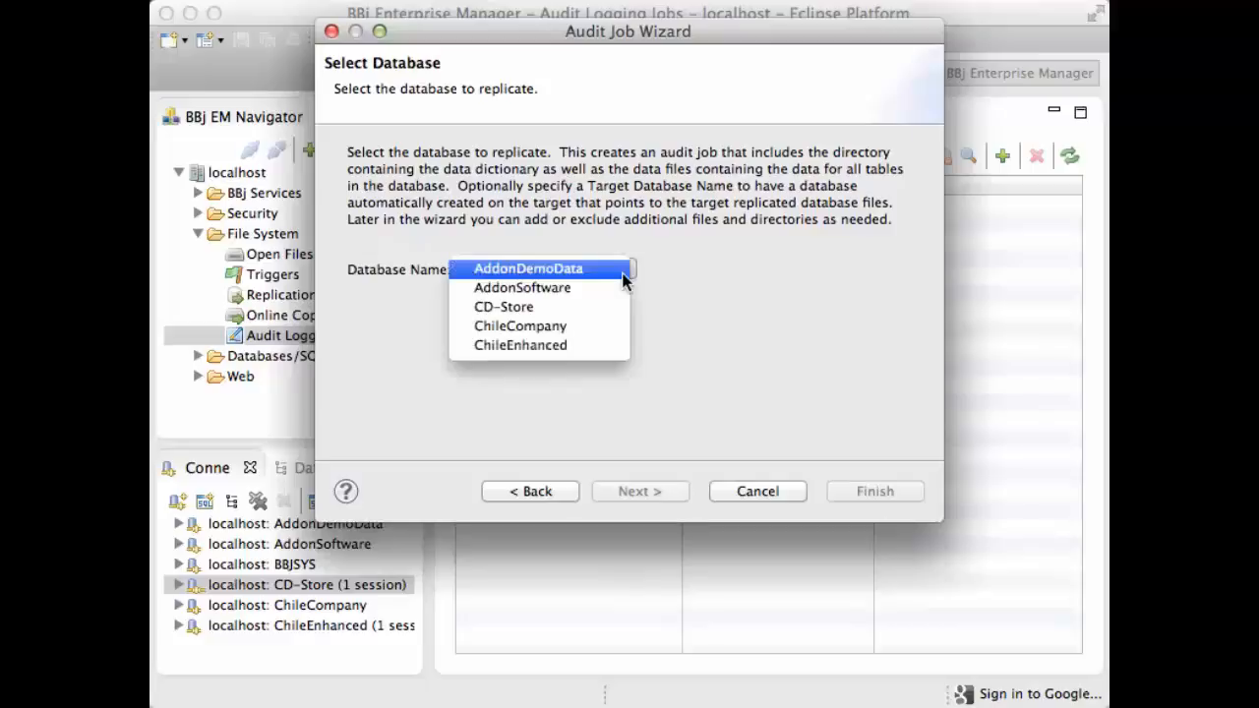
pyautogui.click(571, 328)
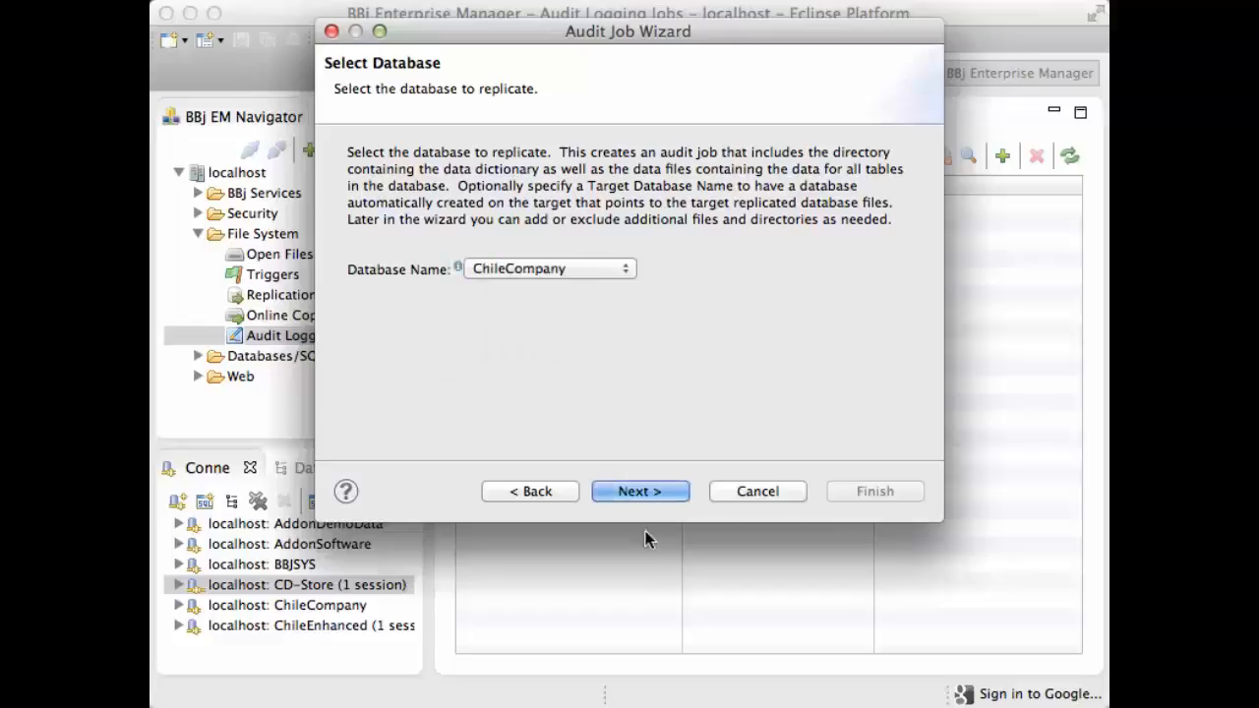
pyautogui.click(642, 495)
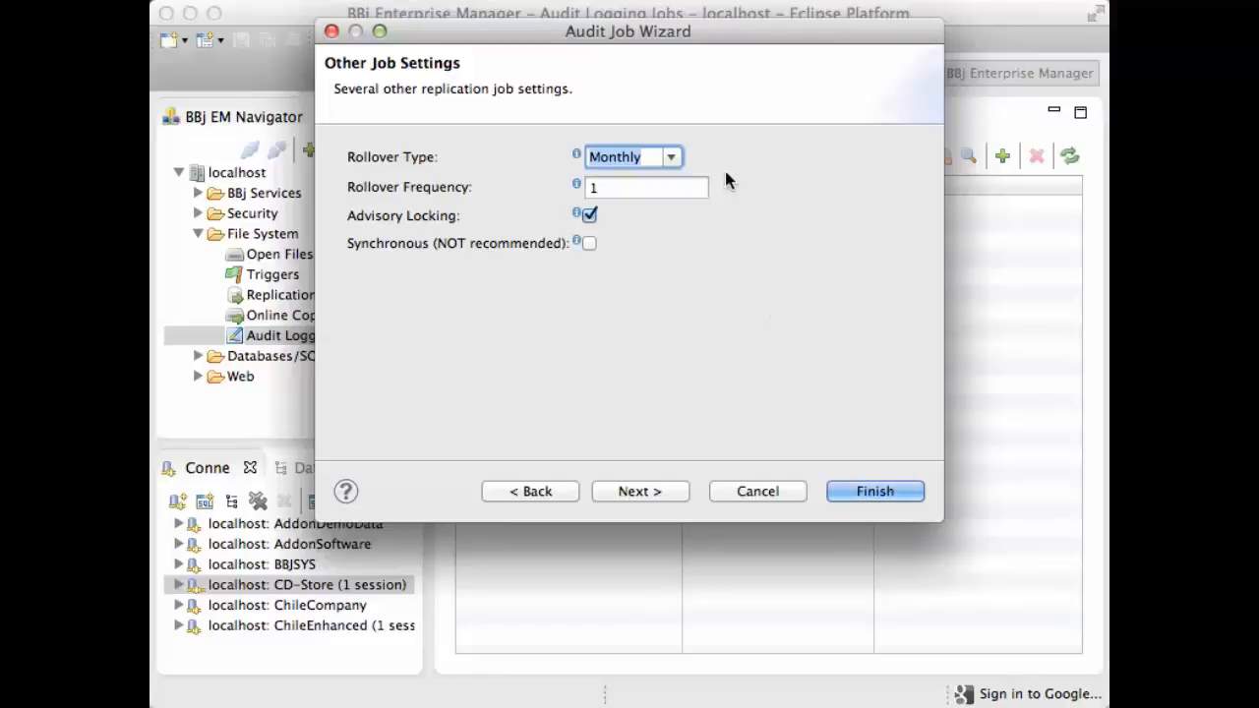
# Review the rollover type choices, keep Monthly, and accept the other job settings.
pyautogui.click(672, 159)
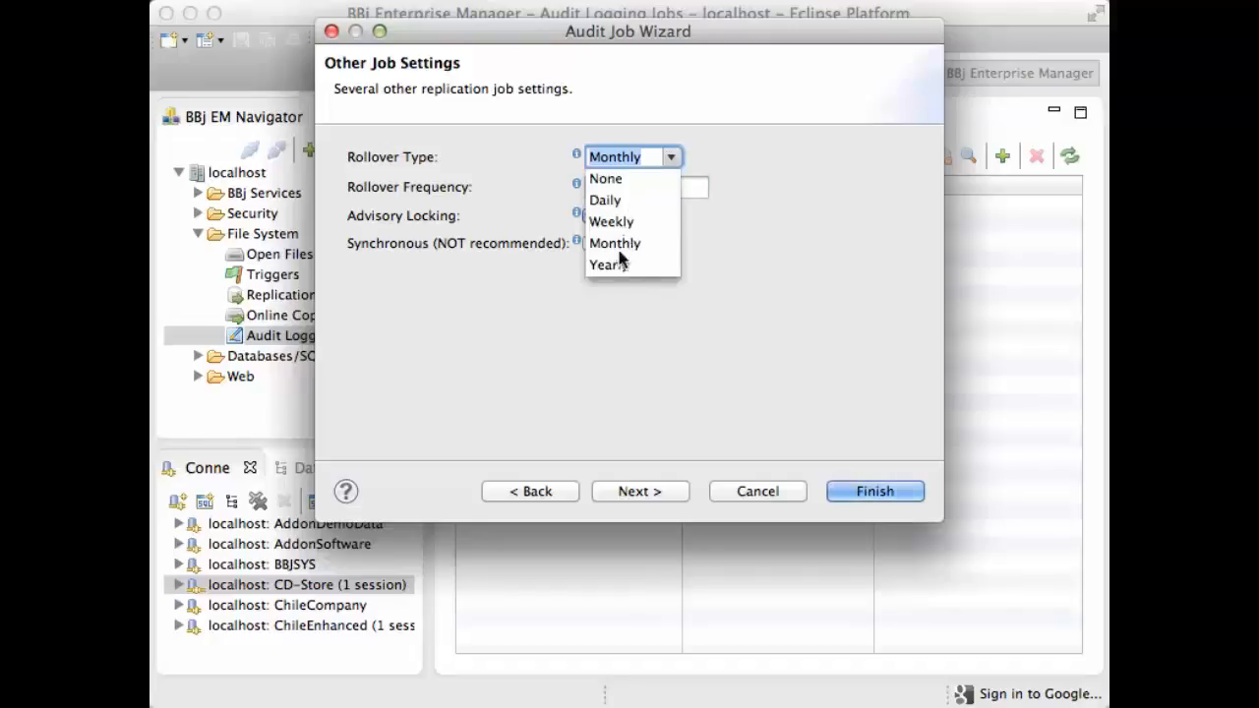
pyautogui.click(791, 248)
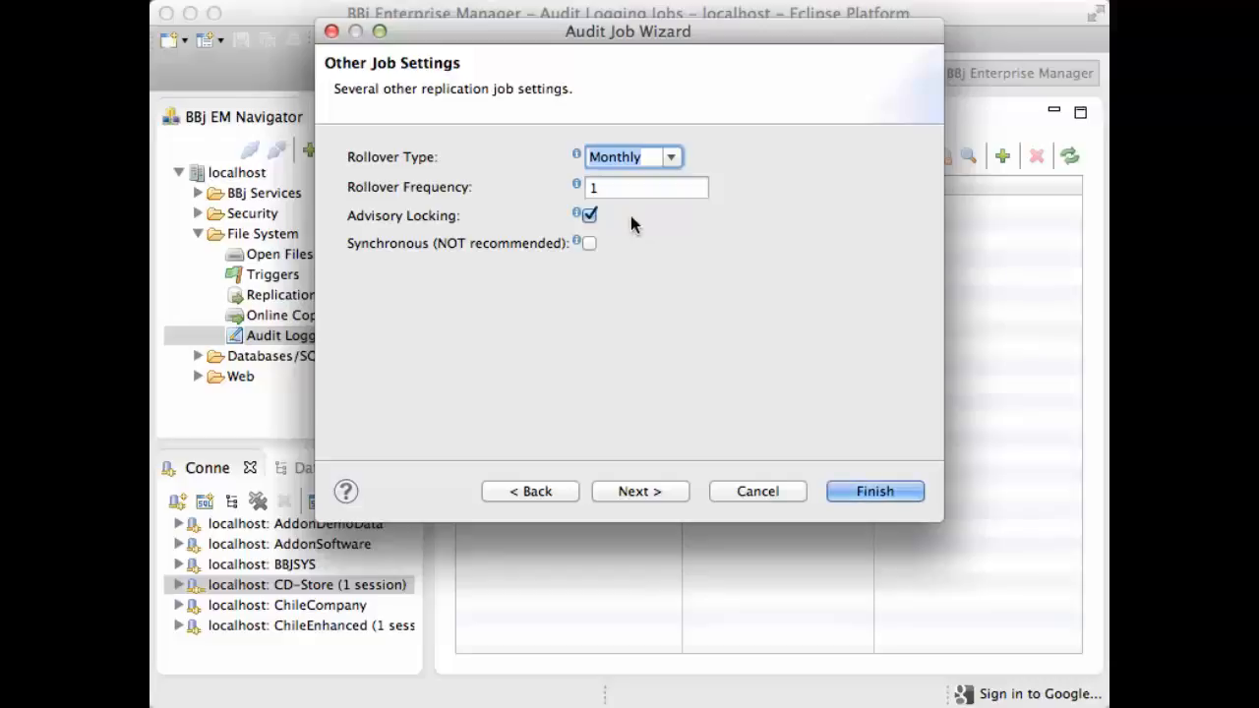
pyautogui.click(647, 492)
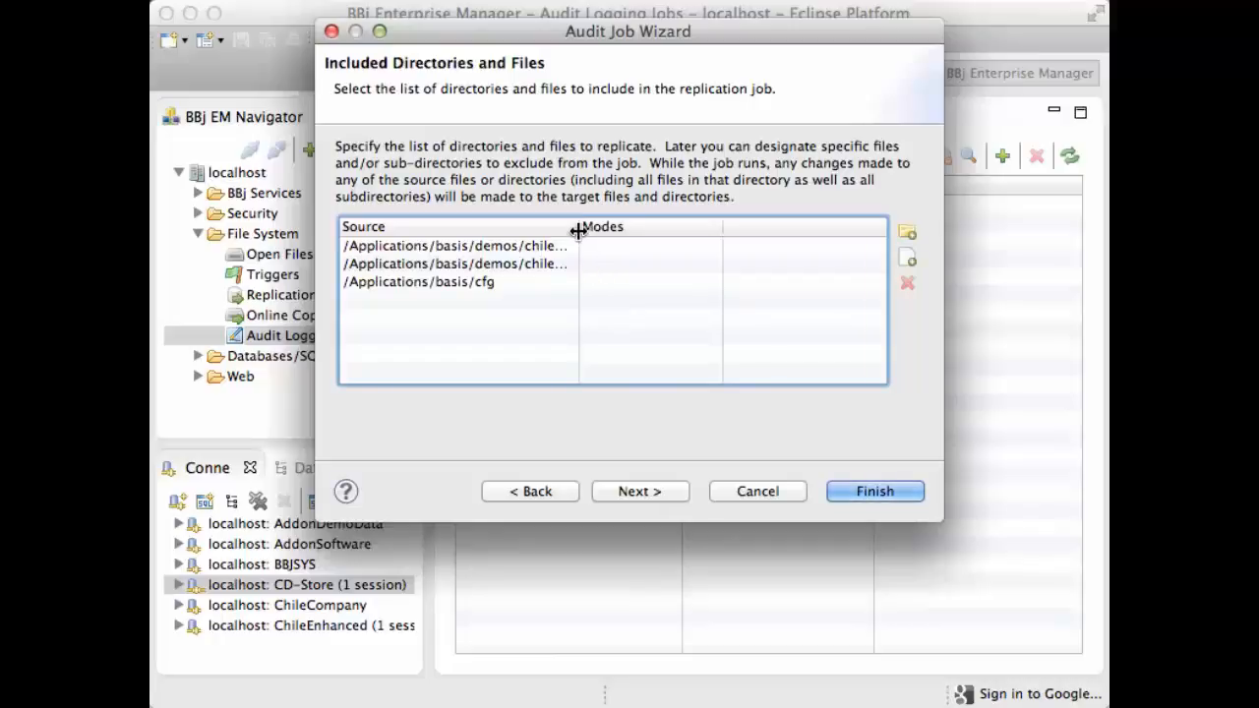
# Review the full paths of the included source directories and finish the audit job without excluding any files.
pyautogui.moveTo(578, 229); pyautogui.dragTo(650, 228)
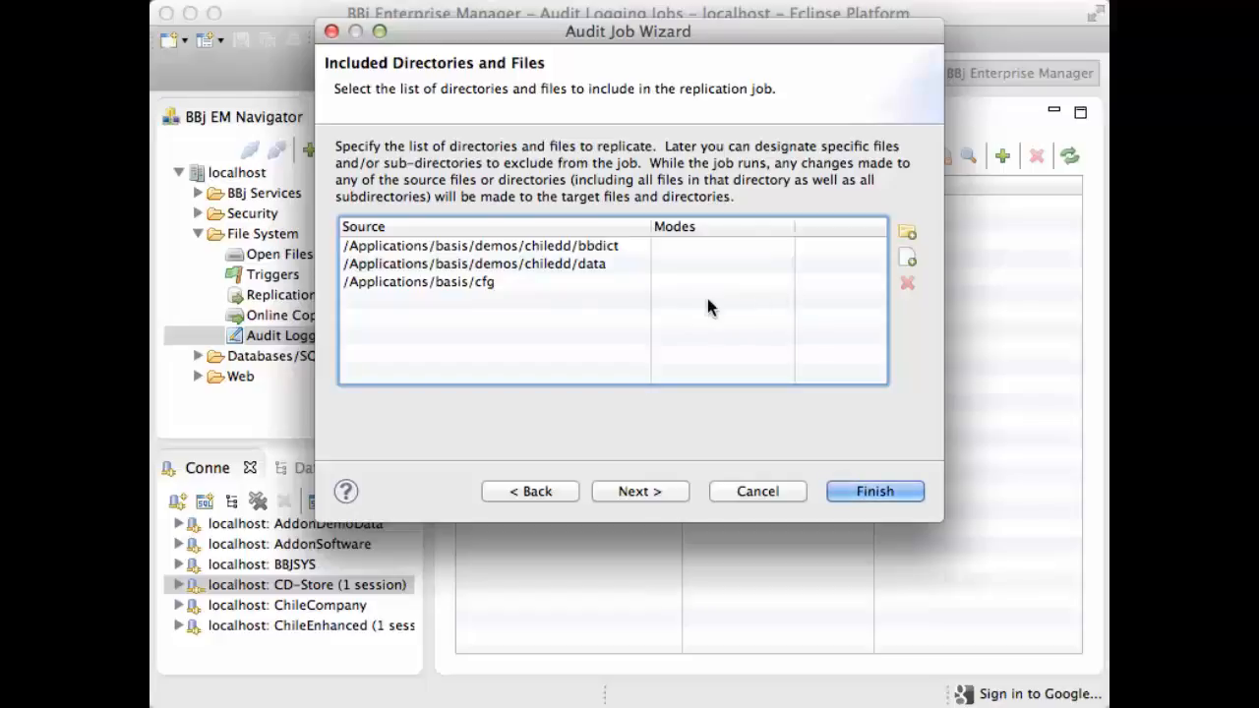
pyautogui.click(644, 490)
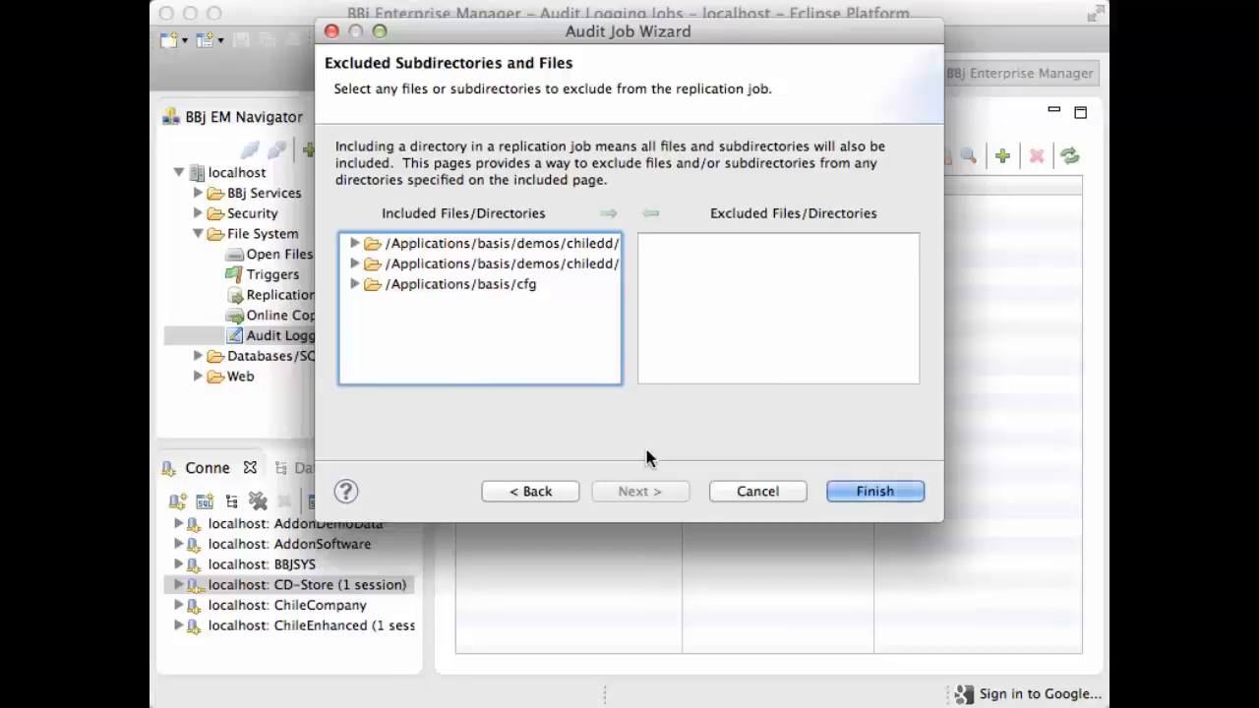
pyautogui.click(854, 497)
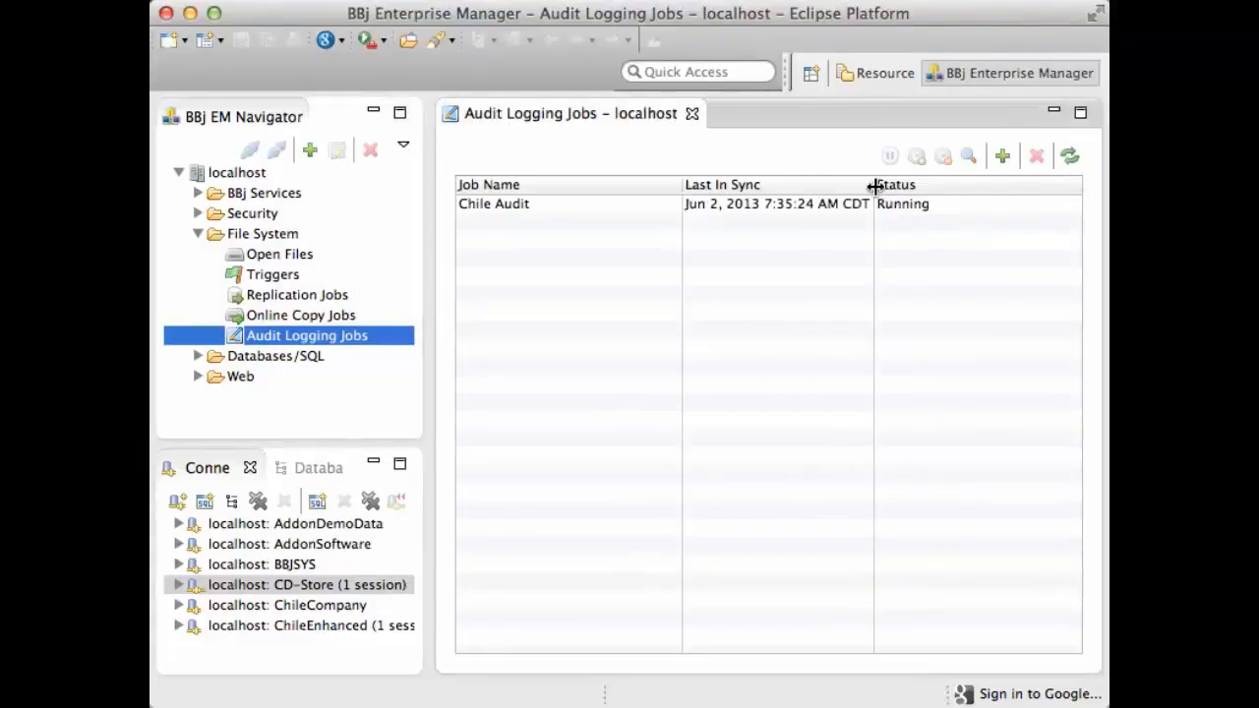
pyautogui.moveTo(874, 186); pyautogui.dragTo(907, 185)
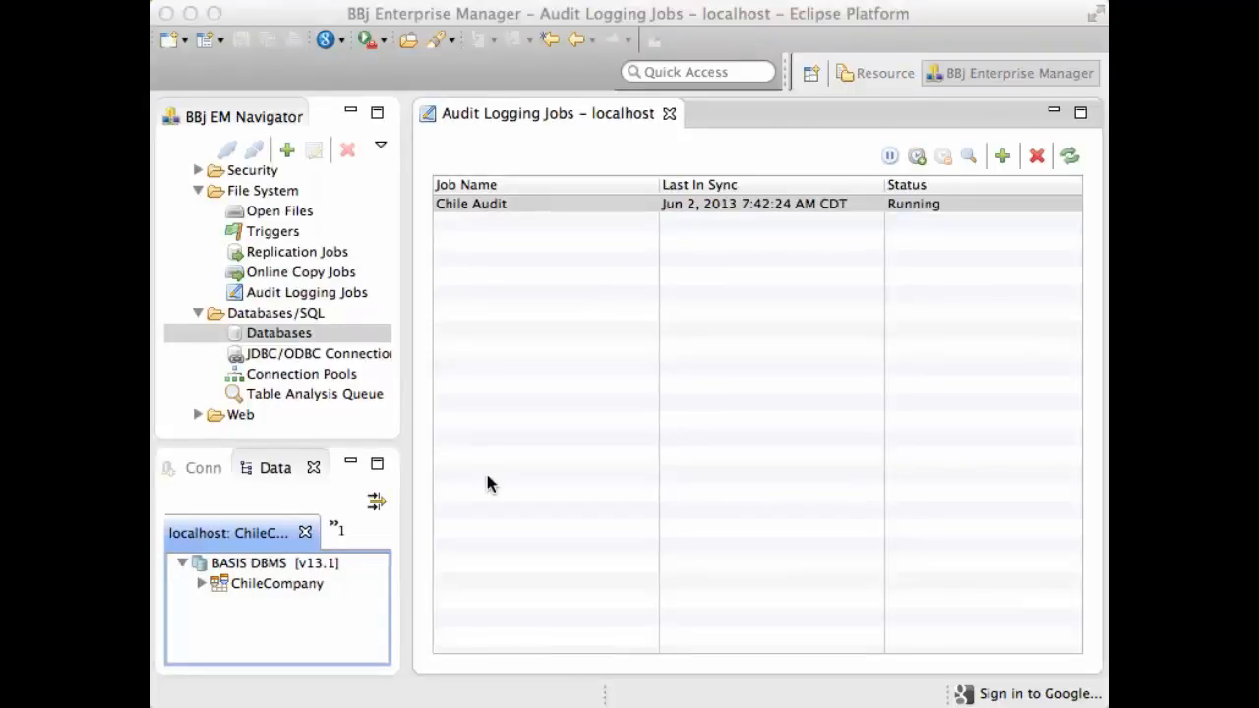
# Open the Chile Audit-2013-06-02-0 database from the databases list and examine its tables.
pyautogui.doubleClick(300, 335)
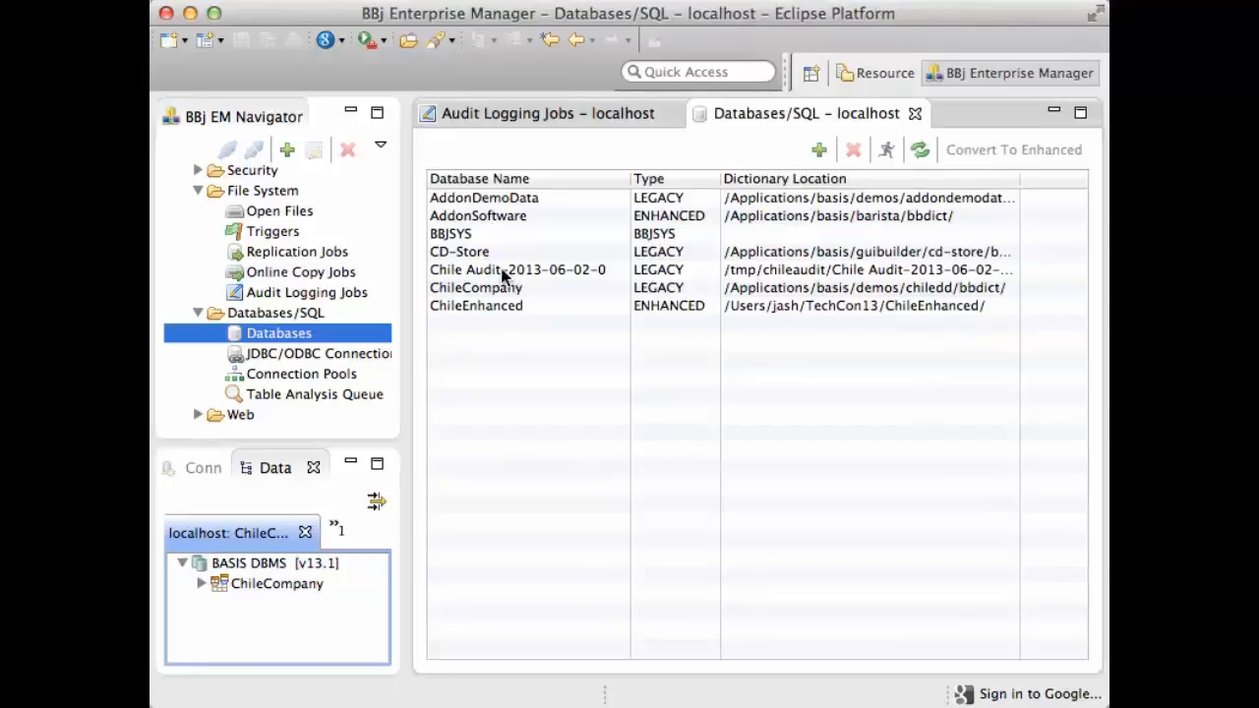
pyautogui.click(554, 276)
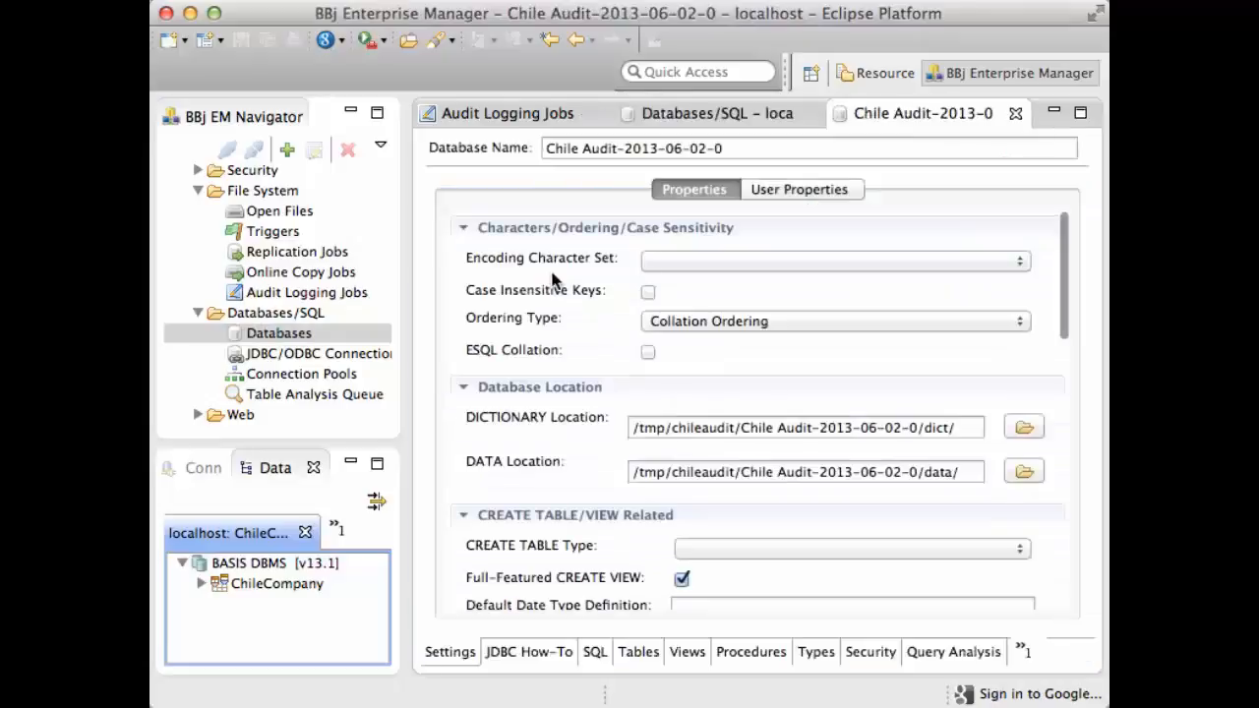
pyautogui.click(595, 652)
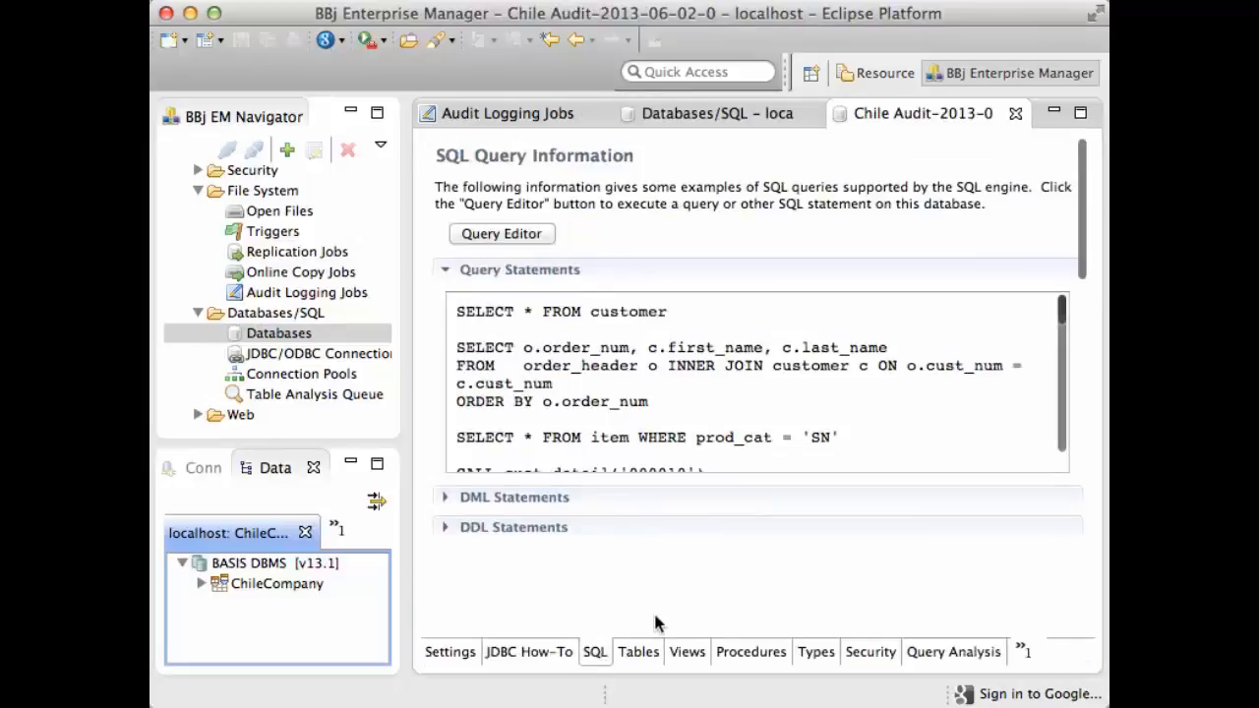
pyautogui.click(639, 657)
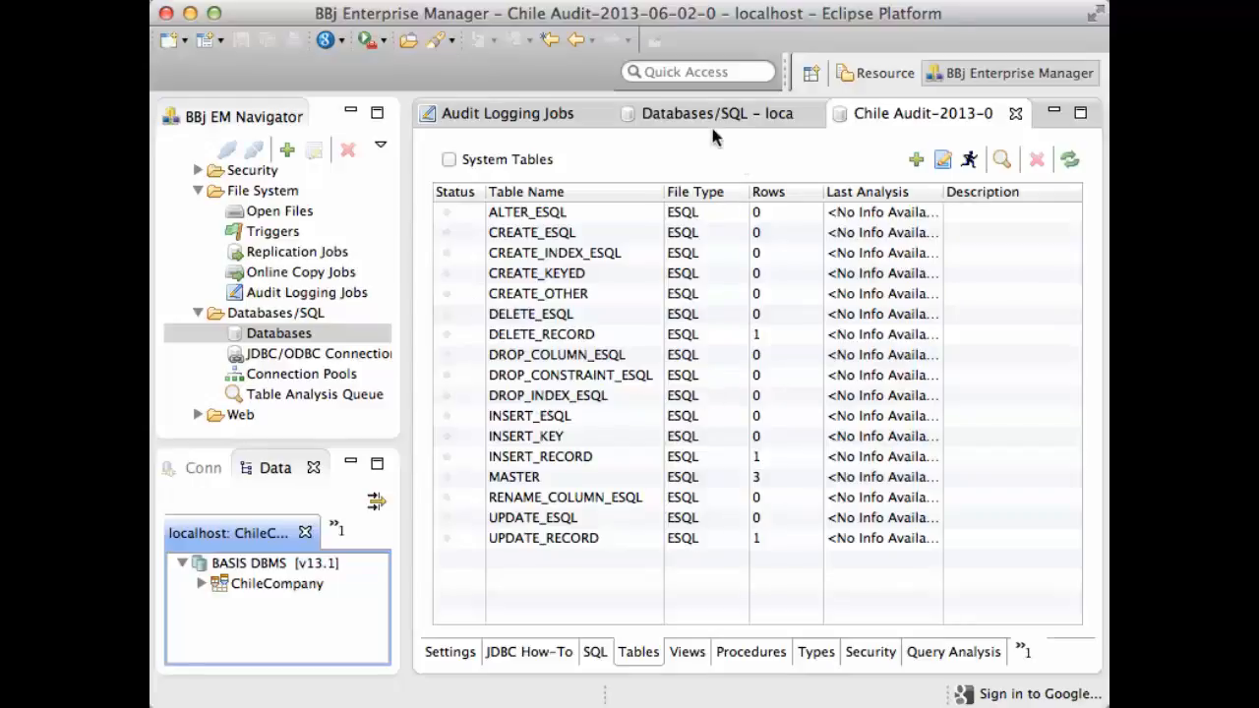
# Open the audit log viewer for the Chile Audit job from the audit logging jobs list.
pyautogui.click(516, 113)
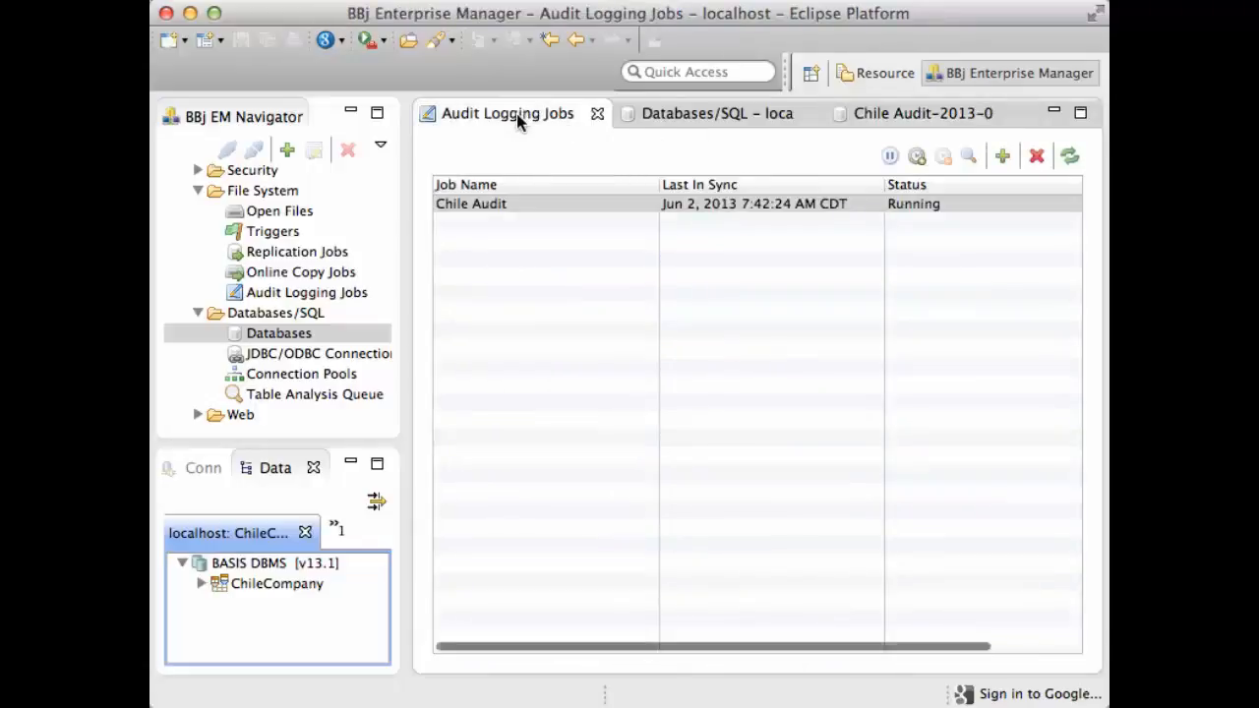
pyautogui.click(597, 209)
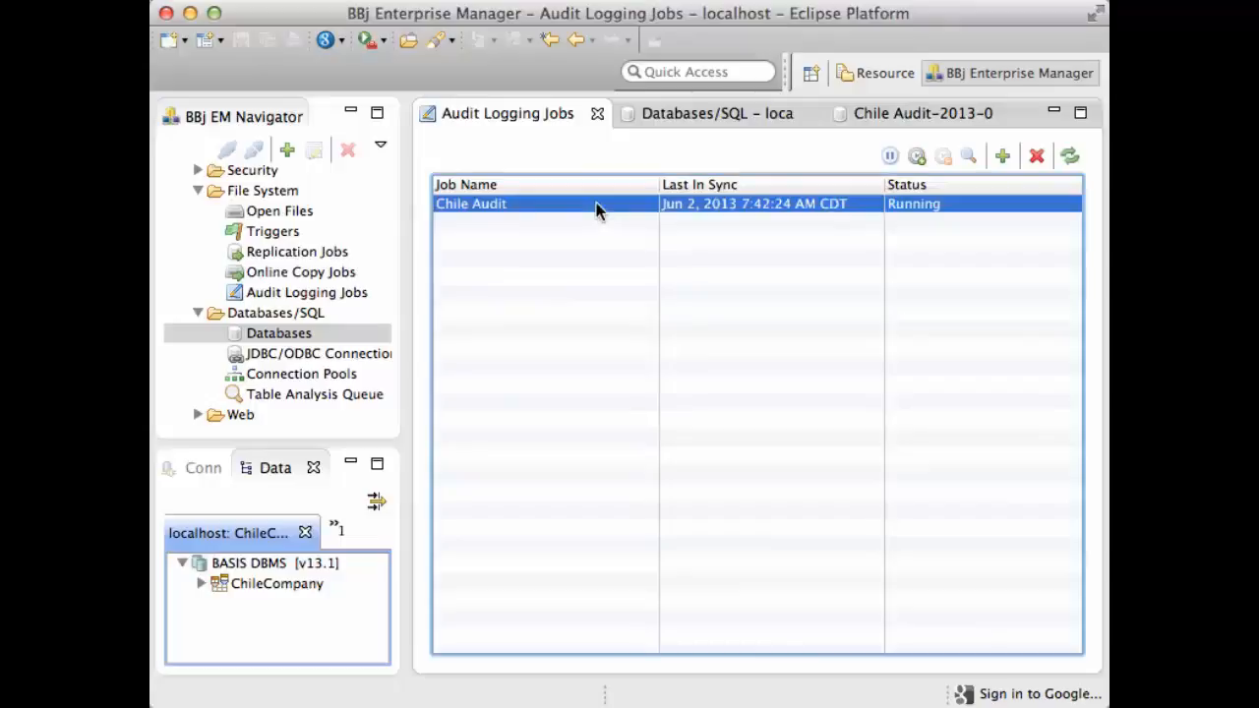
pyautogui.click(969, 159)
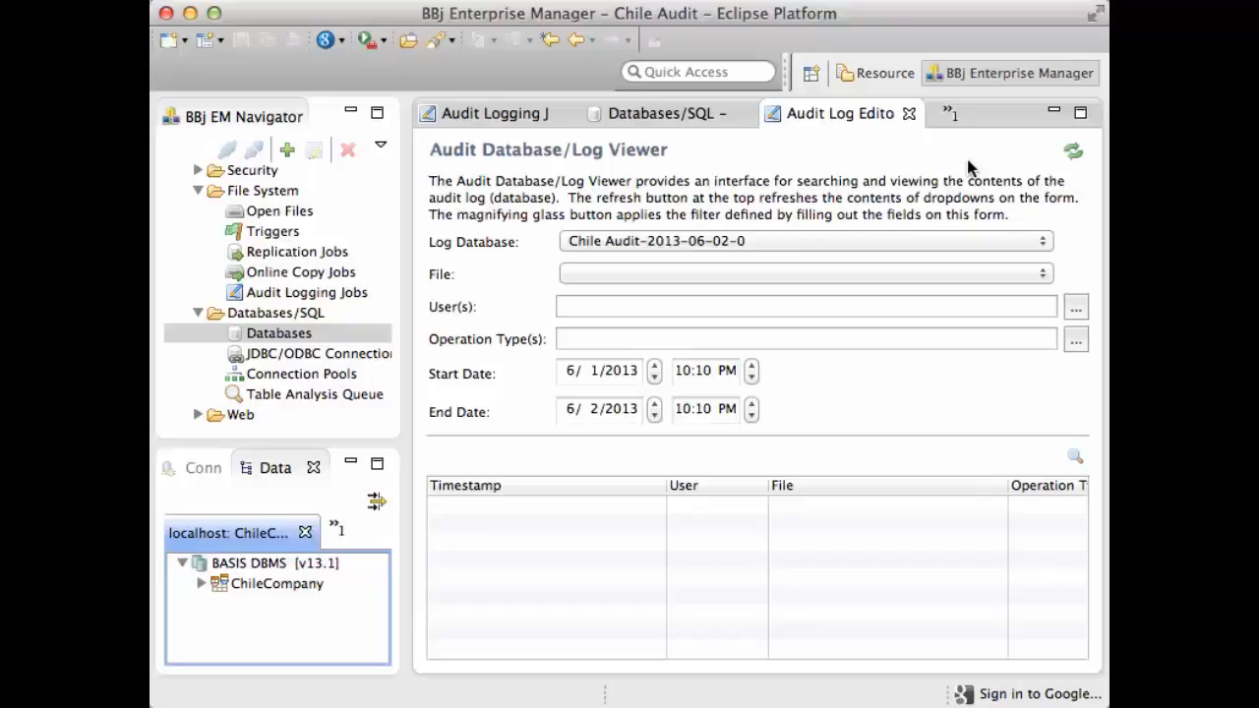
# In a ChileCompany SQL editor, write statements inserting category 'TC' ('TechCon Stuff', 'FIFO'), updating a customer's last name, and deleting item '000010'.
pyautogui.click(197, 472)
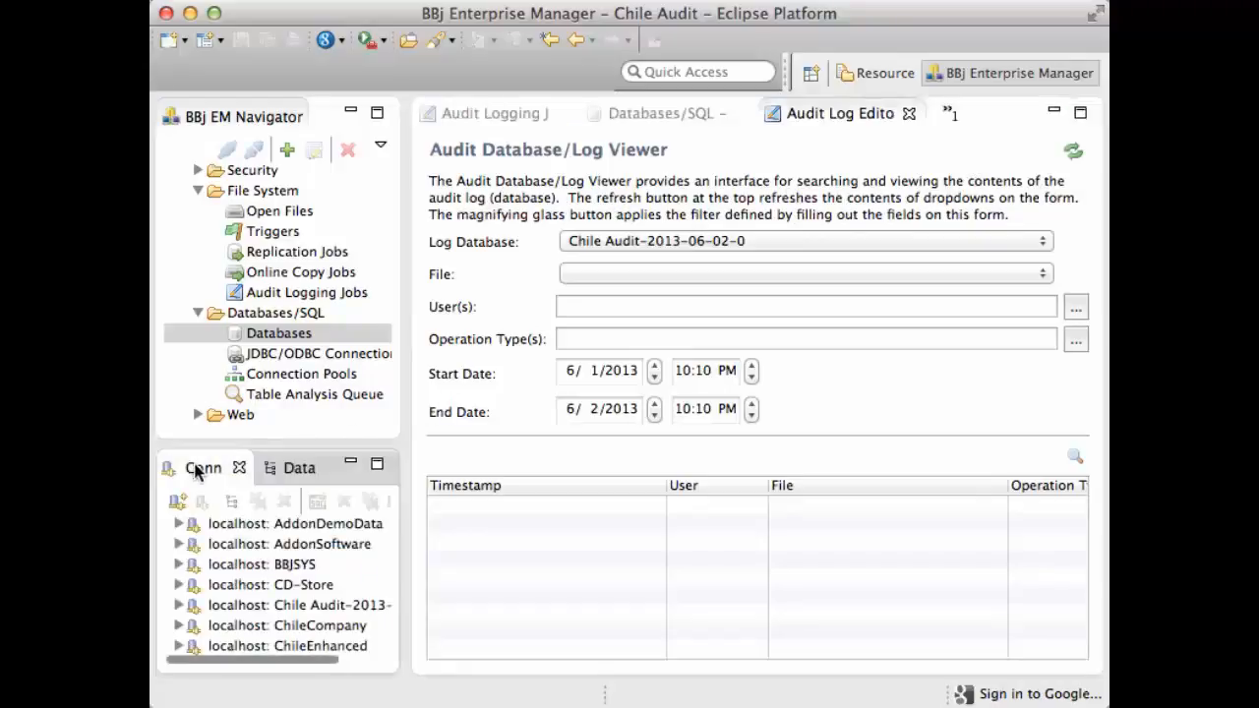
pyautogui.doubleClick(243, 626)
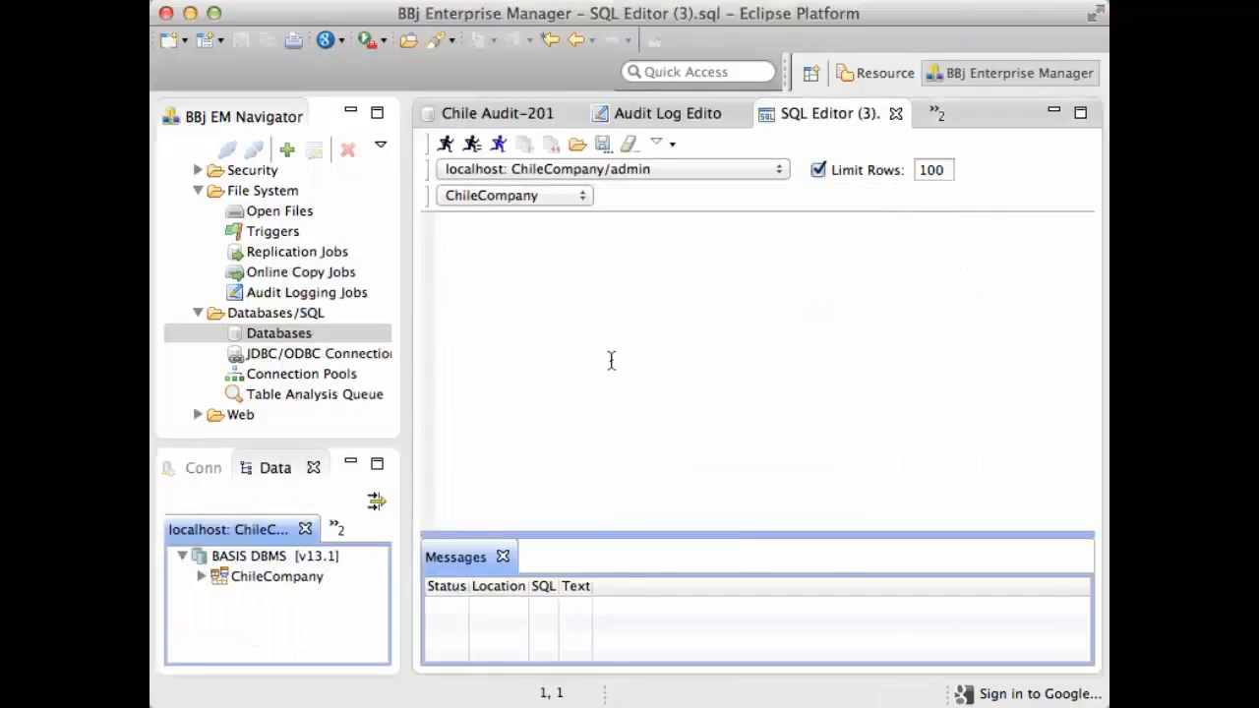
pyautogui.write("insert into category (prod_cat, desc, cost_method) values ('TC', 'TechCon Stuff', 'FIFO'); update customer set last_name = 'Ash' where cust_num = '000005'; delete from item where item_num = '000010'")
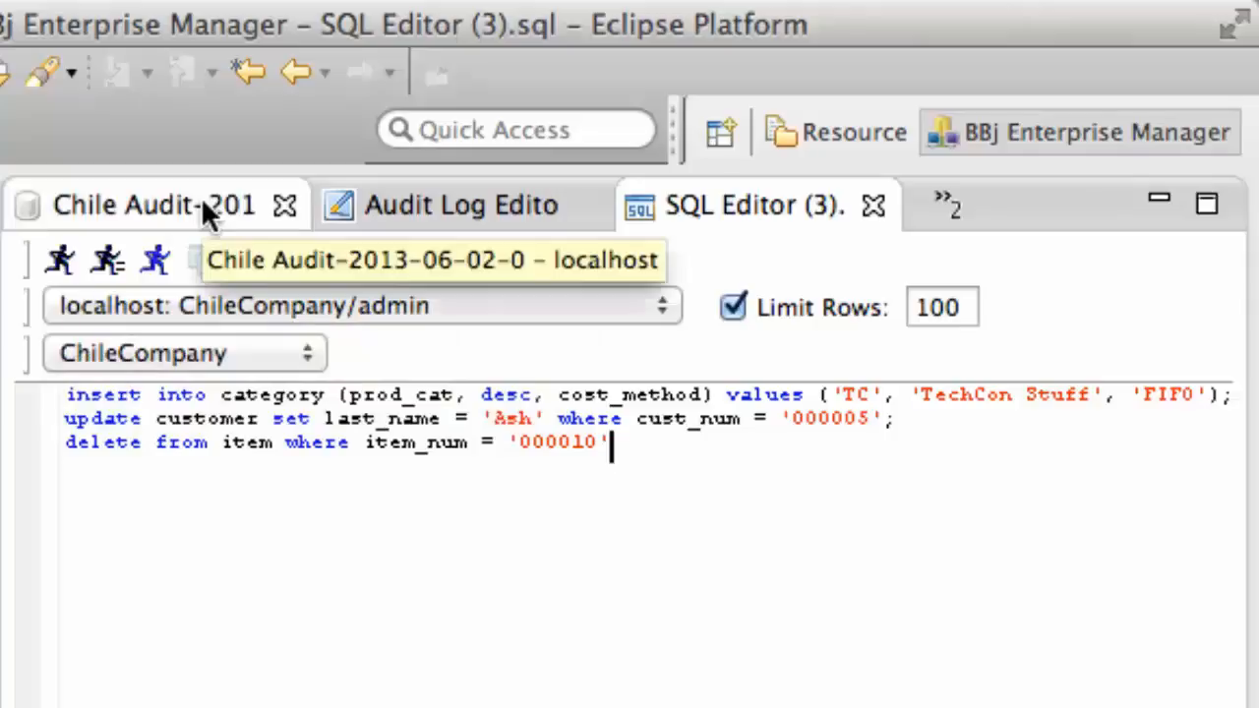
# Return to the audit log viewer and examine the available log databases and audited files without choosing a file.
pyautogui.click(398, 204)
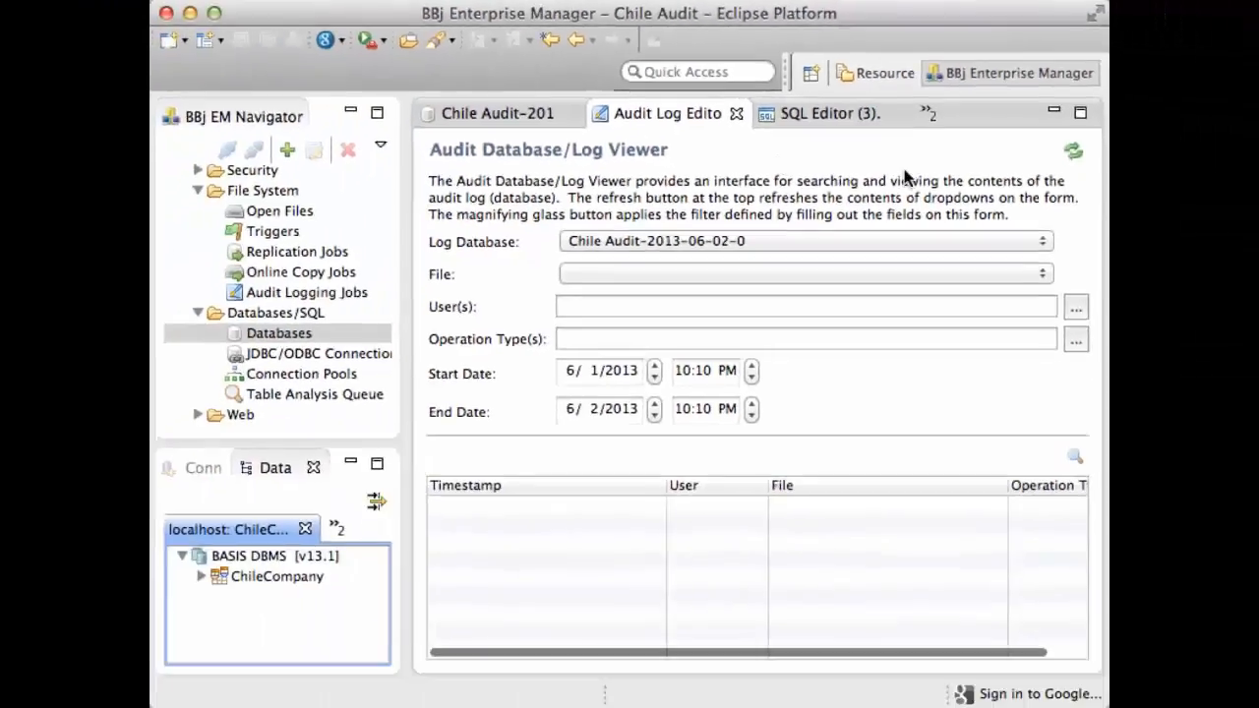
pyautogui.click(1043, 246)
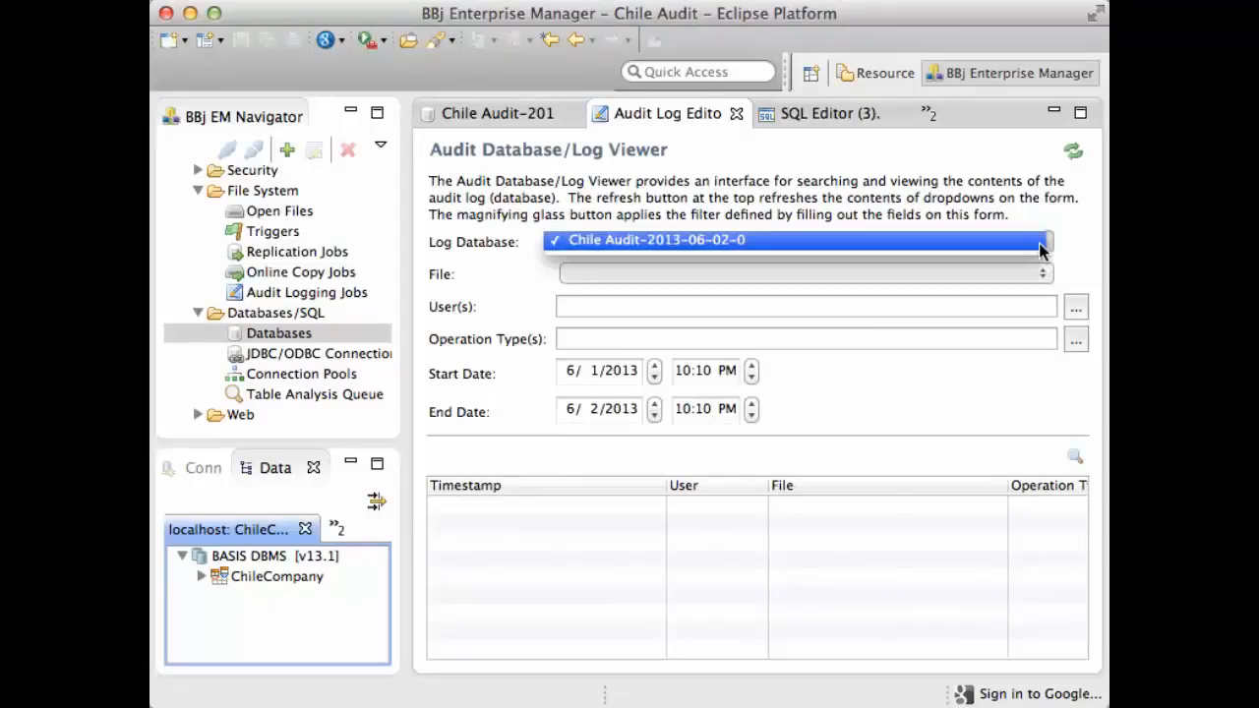
pyautogui.click(1041, 248)
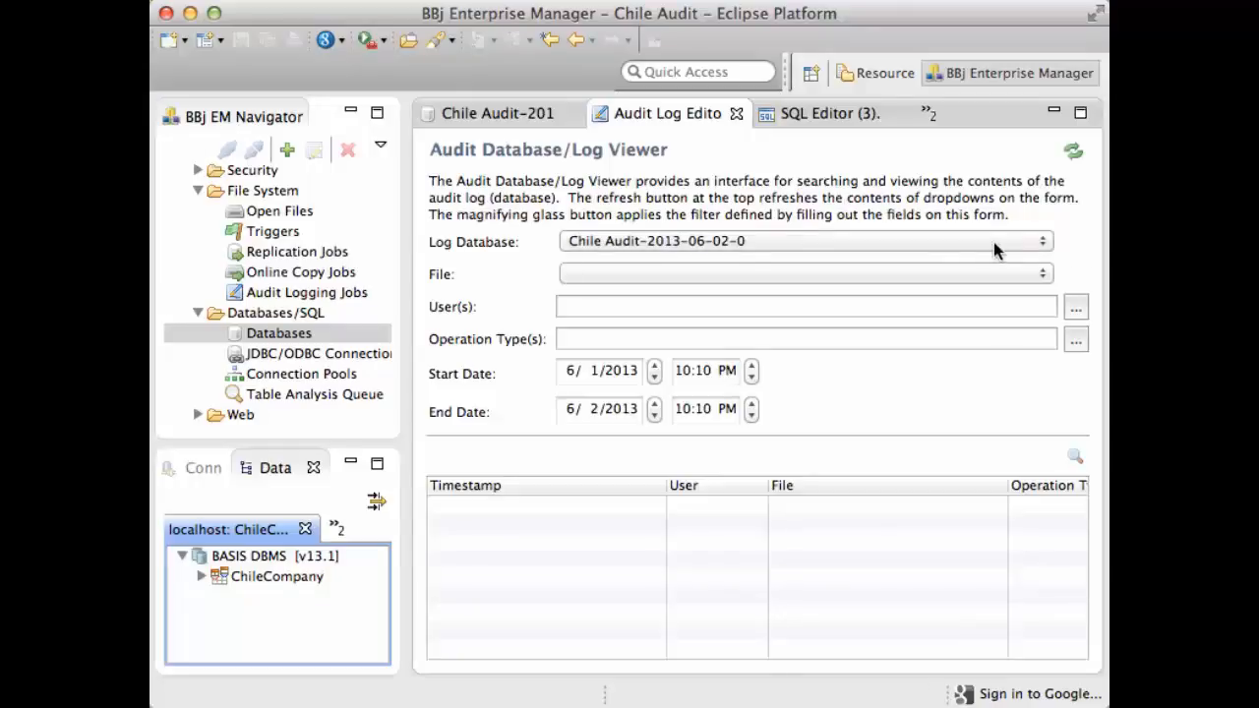
pyautogui.click(1043, 277)
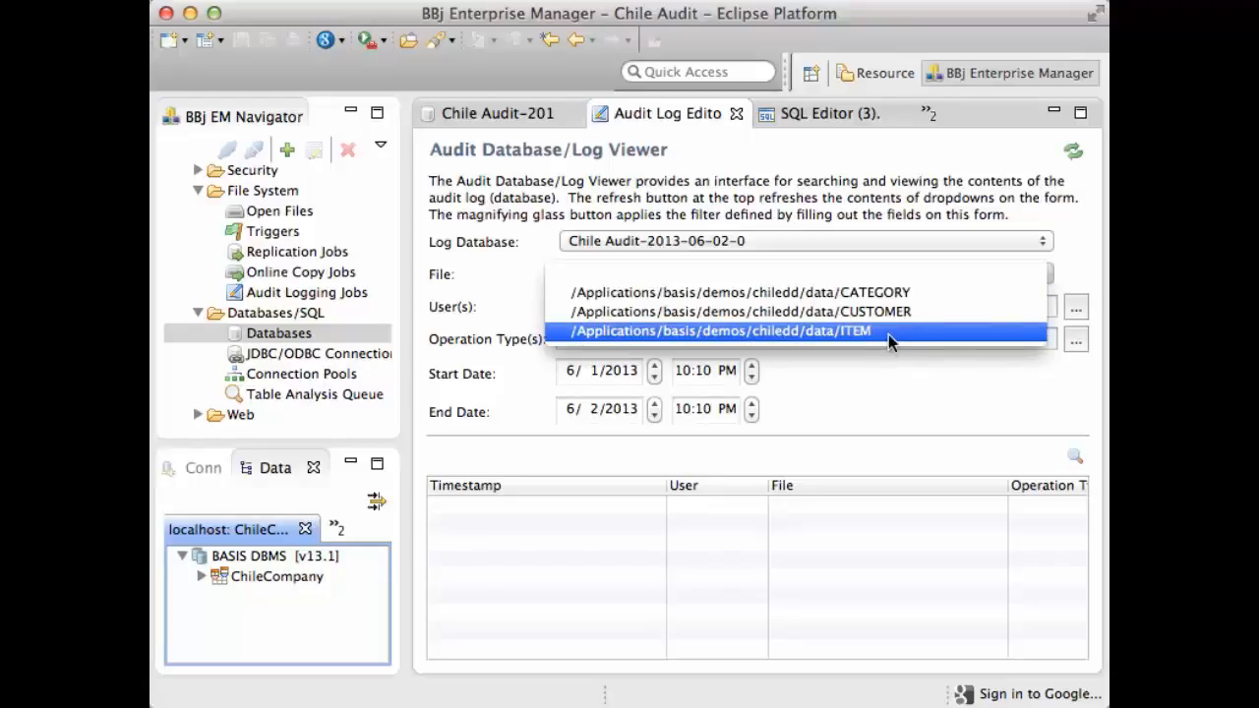
pyautogui.click(947, 386)
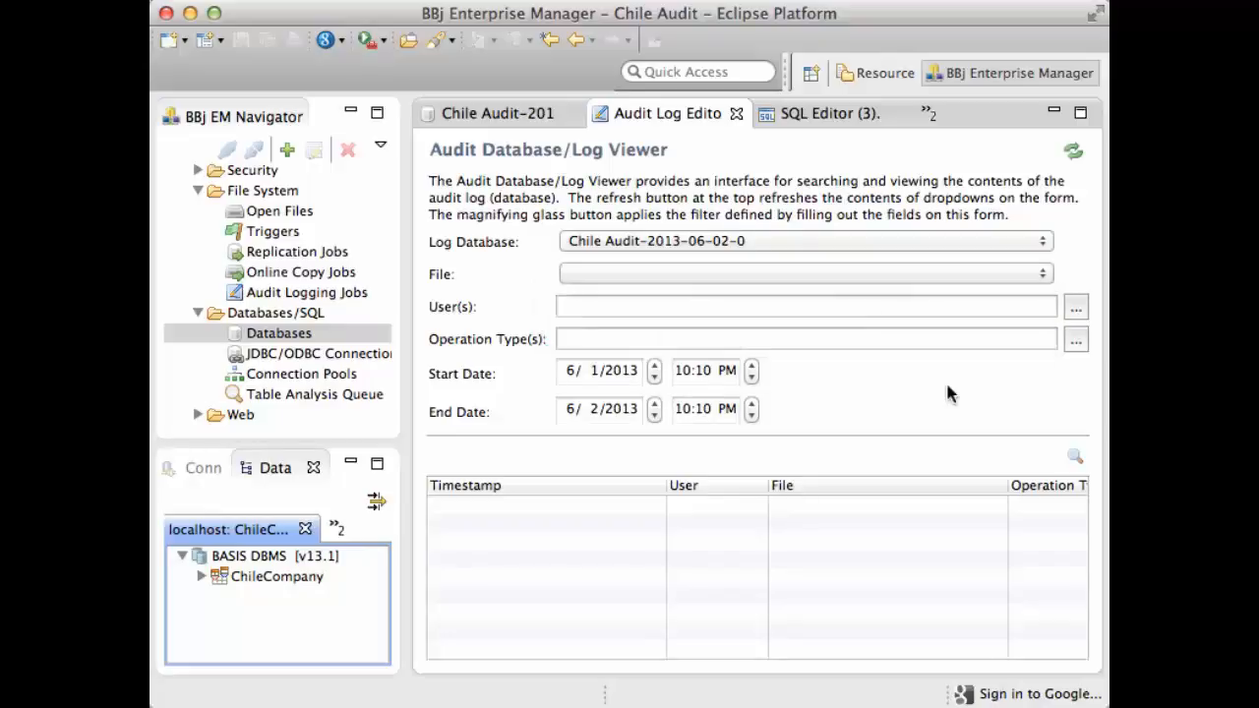
# Examine the user and operation type filter choices of the audit log viewer, leaving both filters empty.
pyautogui.click(1076, 309)
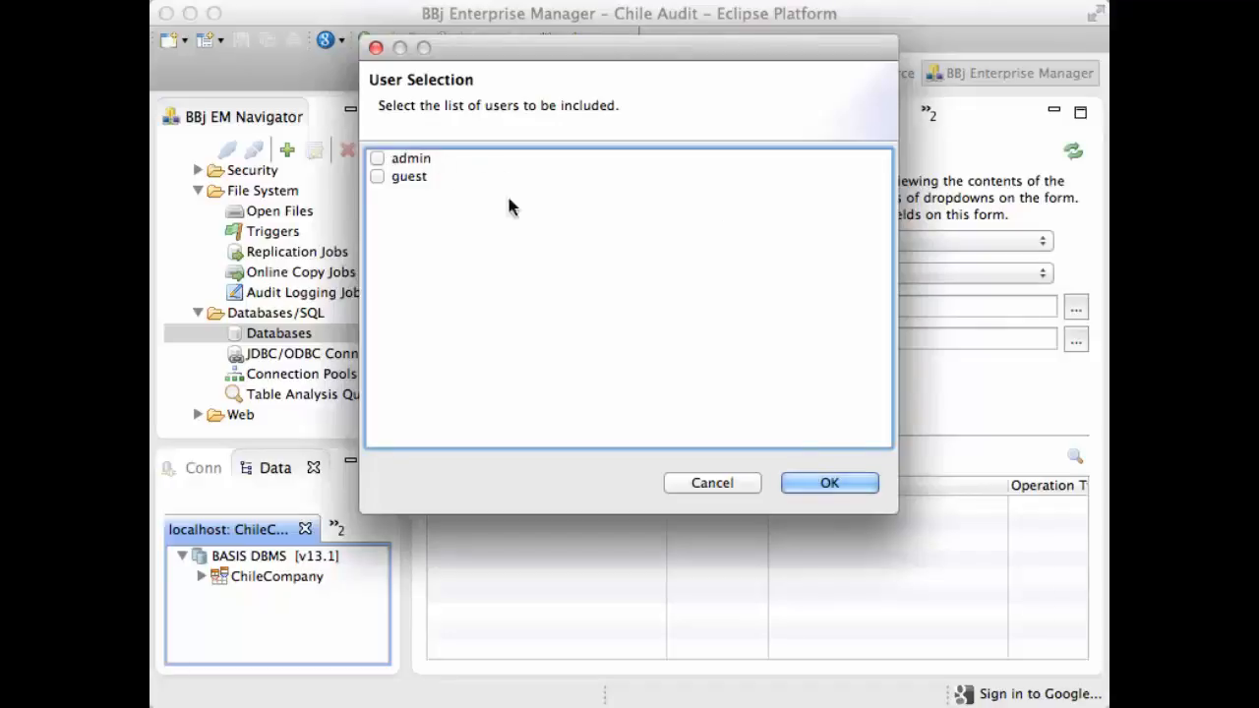
pyautogui.click(719, 480)
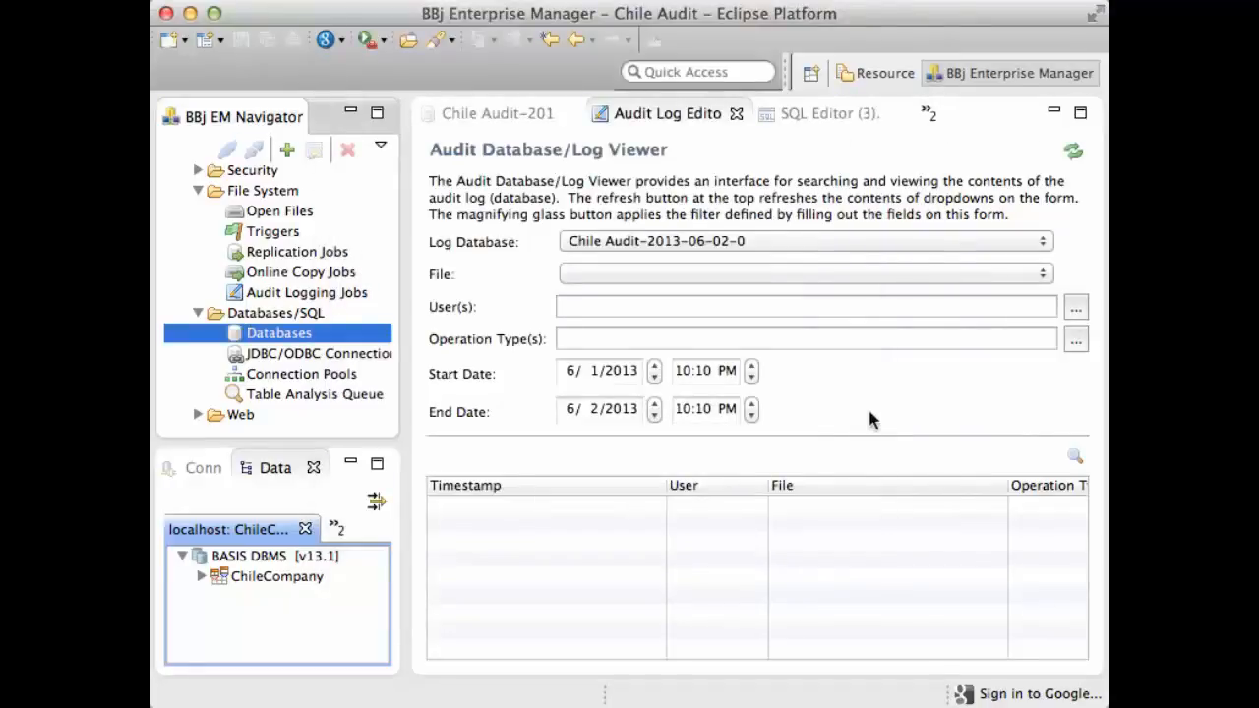
pyautogui.click(1075, 340)
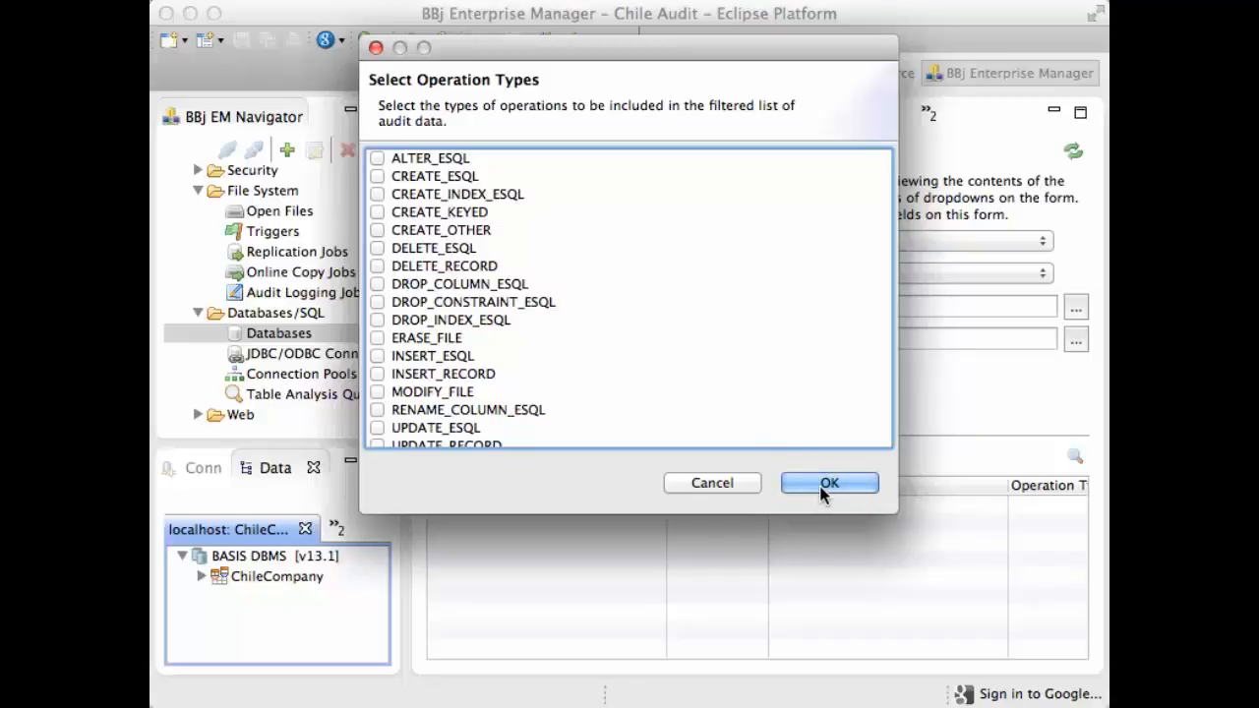
pyautogui.click(740, 487)
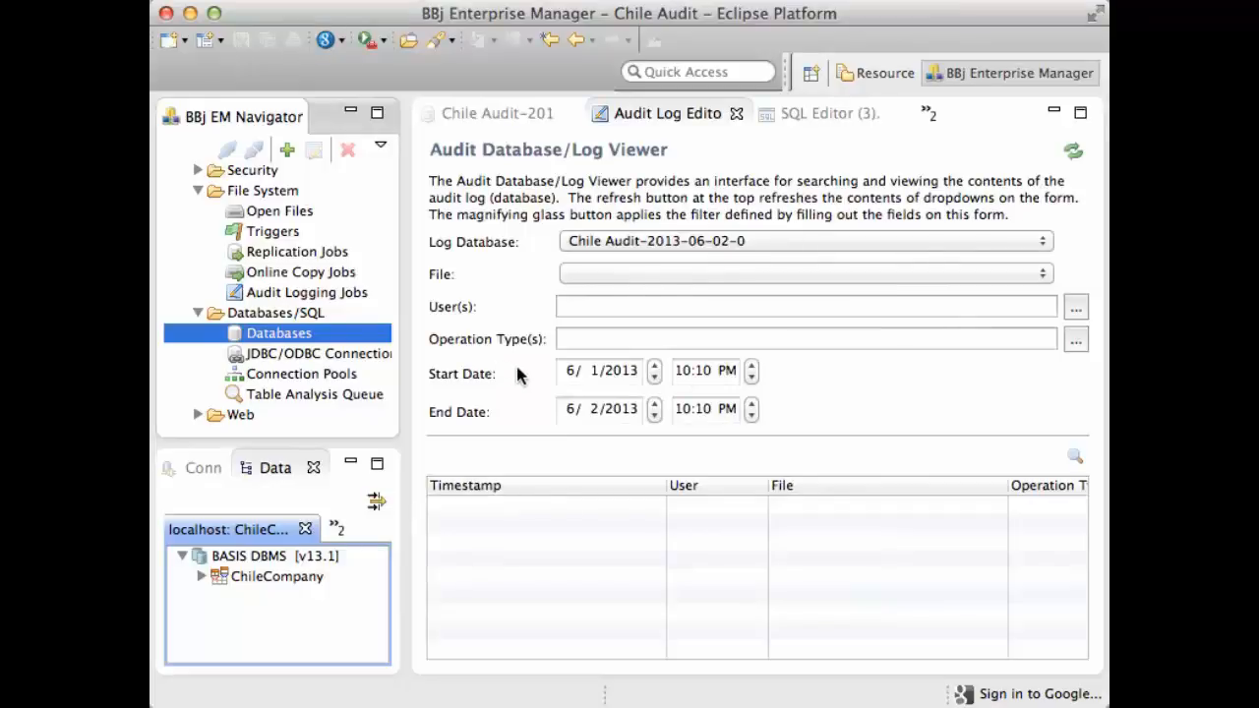
# Run the unfiltered search on the Chile Audit-2013-06-02-0 log and resize the result columns so the full file paths are readable.
pyautogui.click(1073, 457)
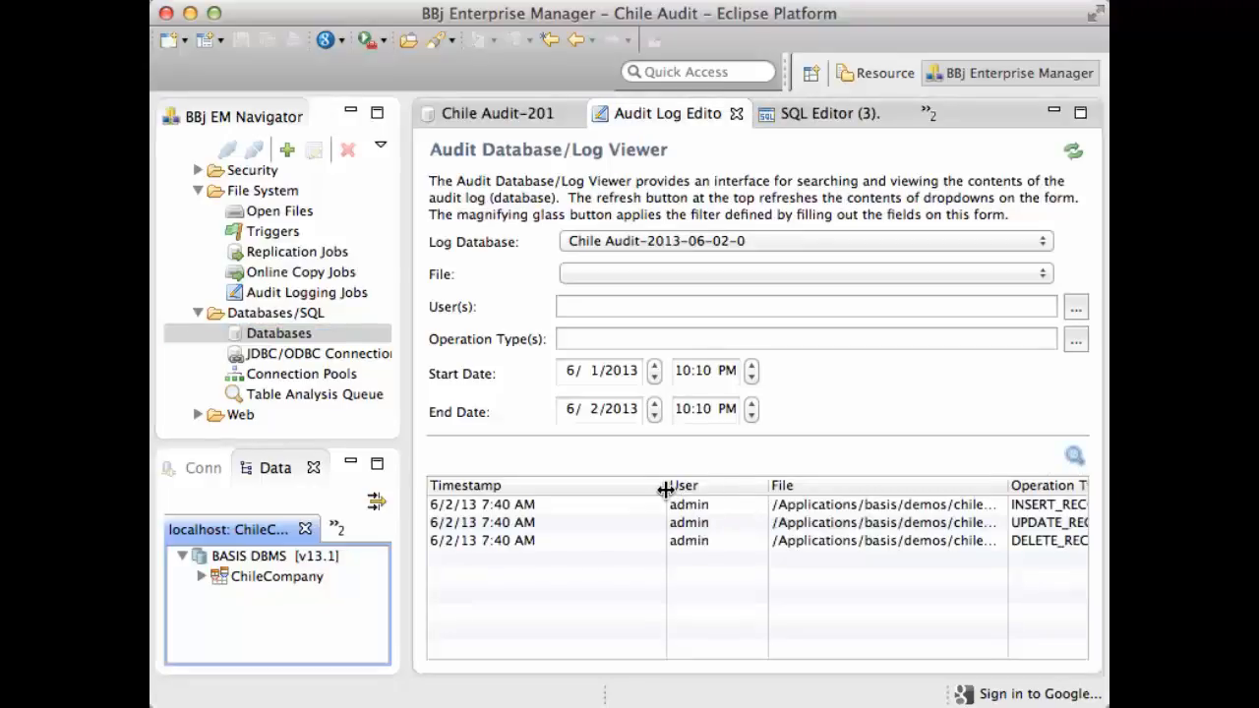
pyautogui.moveTo(666, 489); pyautogui.dragTo(567, 489)
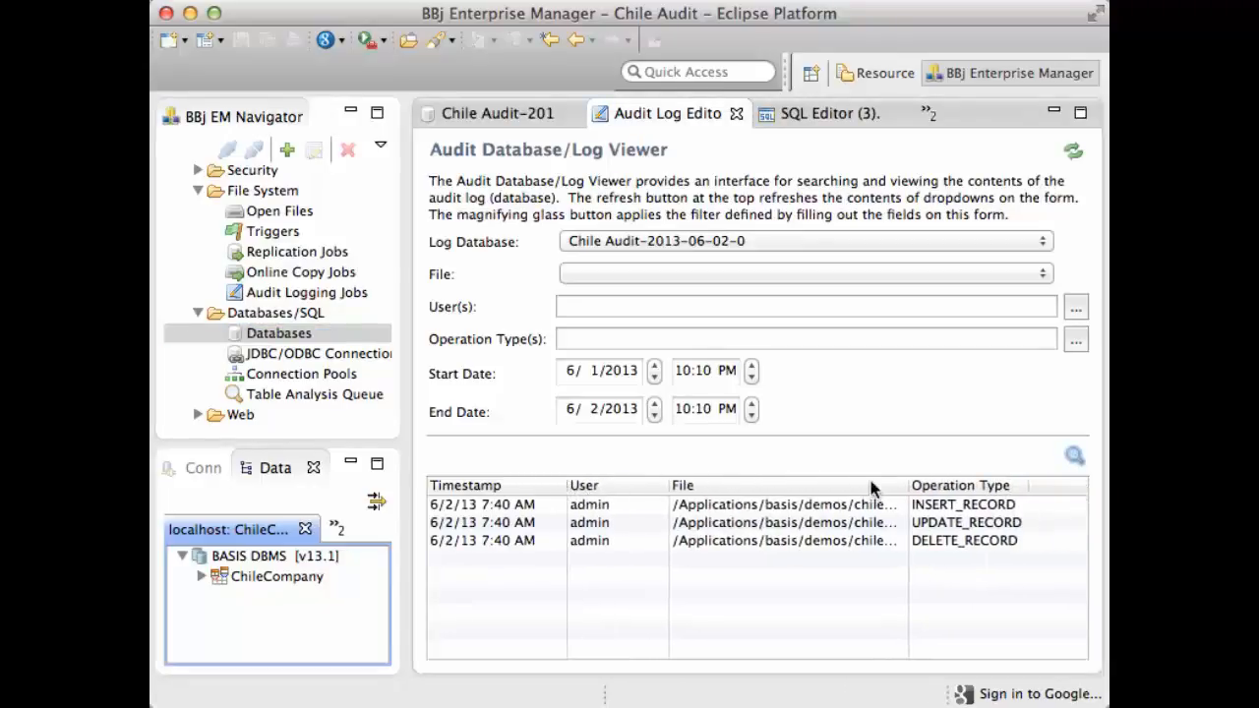
pyautogui.moveTo(908, 489); pyautogui.dragTo(994, 486)
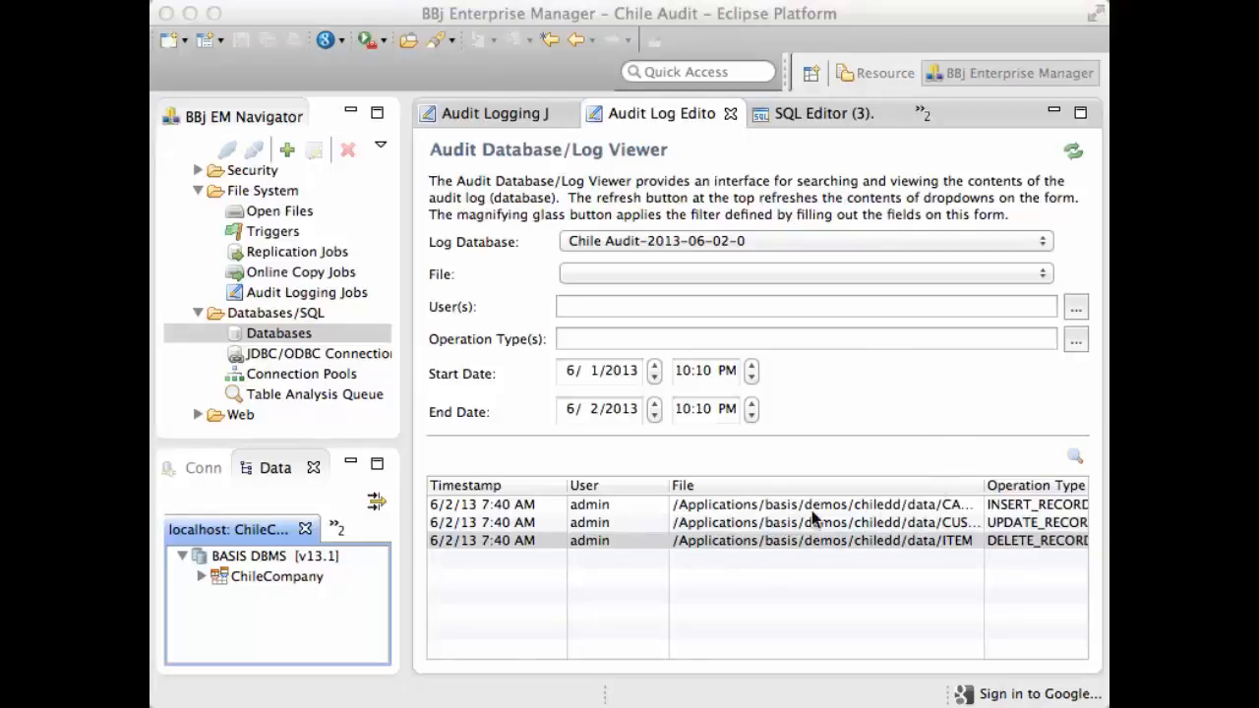
pyautogui.click(669, 485)
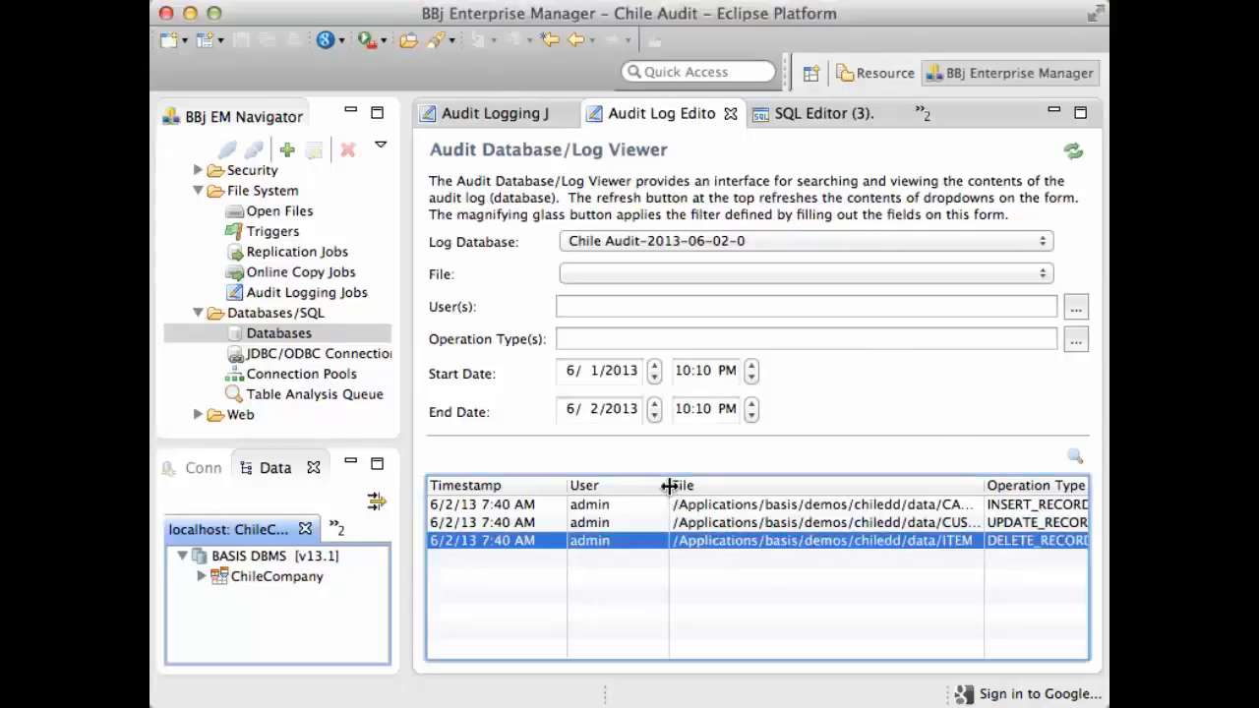
pyautogui.moveTo(669, 486); pyautogui.dragTo(630, 486)
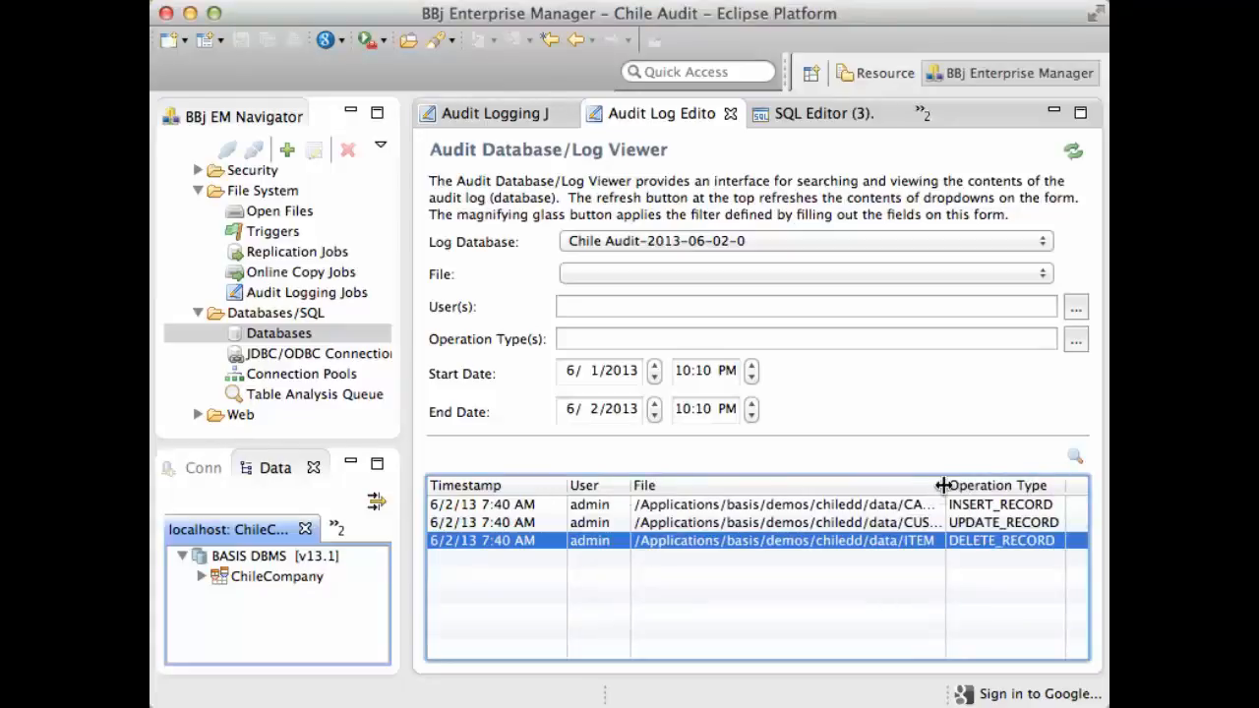
pyautogui.moveTo(944, 486); pyautogui.dragTo(982, 486)
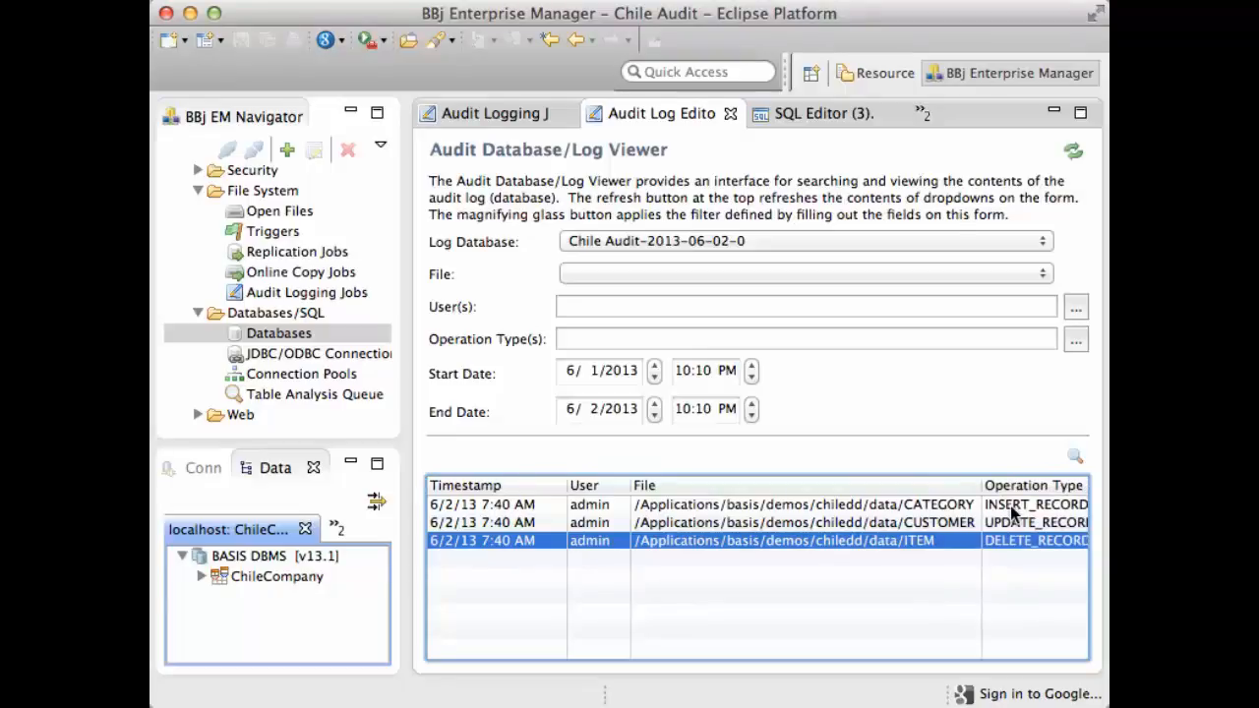
# Open the CATEGORY insert entry in the Audit Item Viewer, examine its record value, and close it.
pyautogui.doubleClick(938, 506)
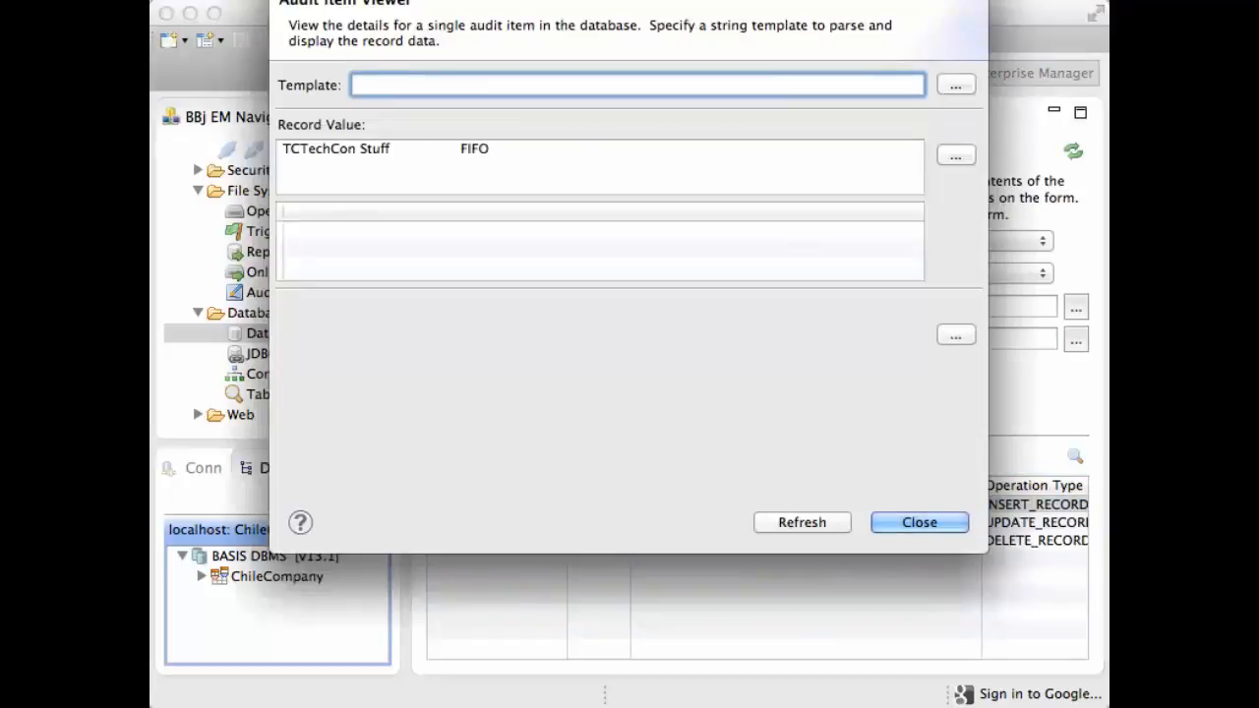
pyautogui.moveTo(807, 0); pyautogui.dragTo(800, 67)
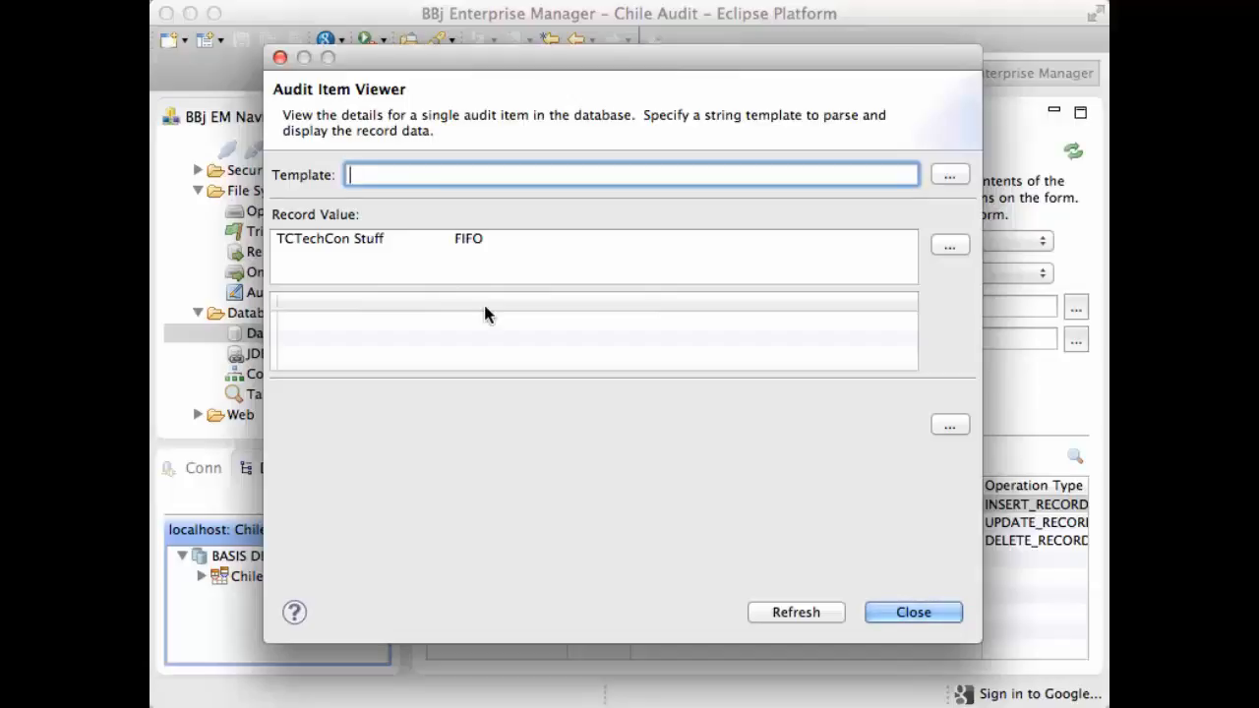
pyautogui.click(889, 608)
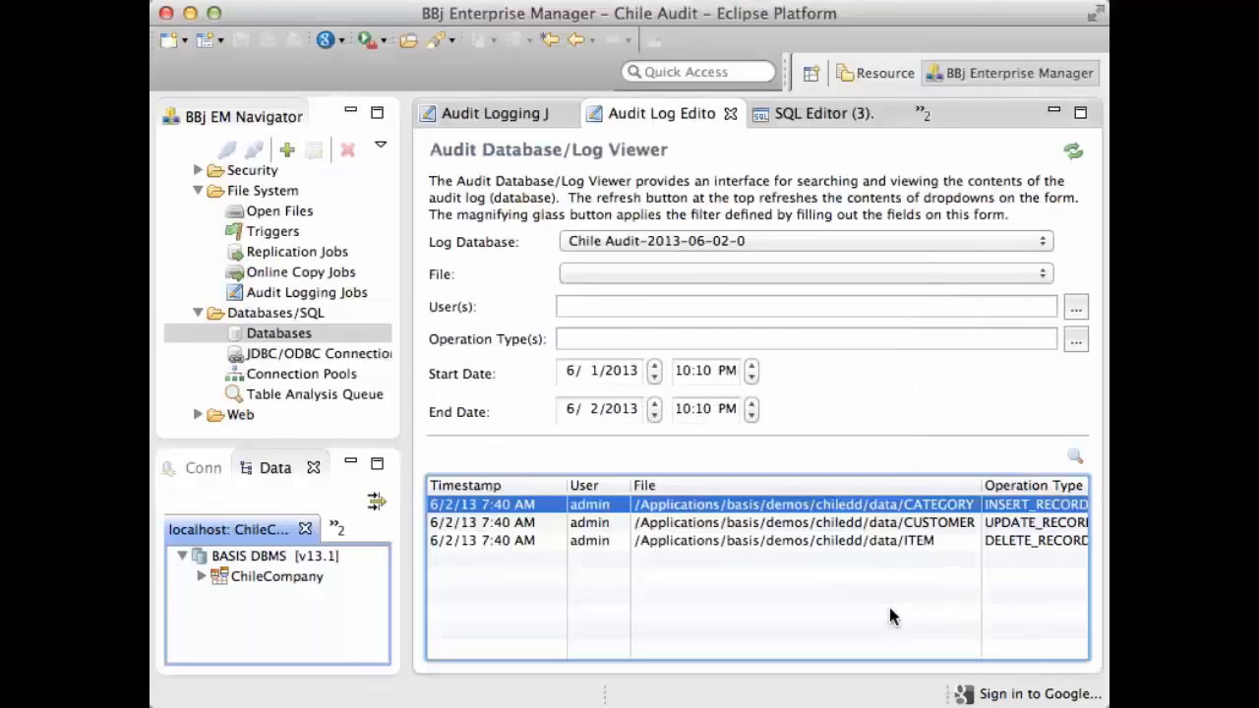
# Open the CUSTOMER update entry and examine the full unparsed old record value through to its end.
pyautogui.doubleClick(954, 530)
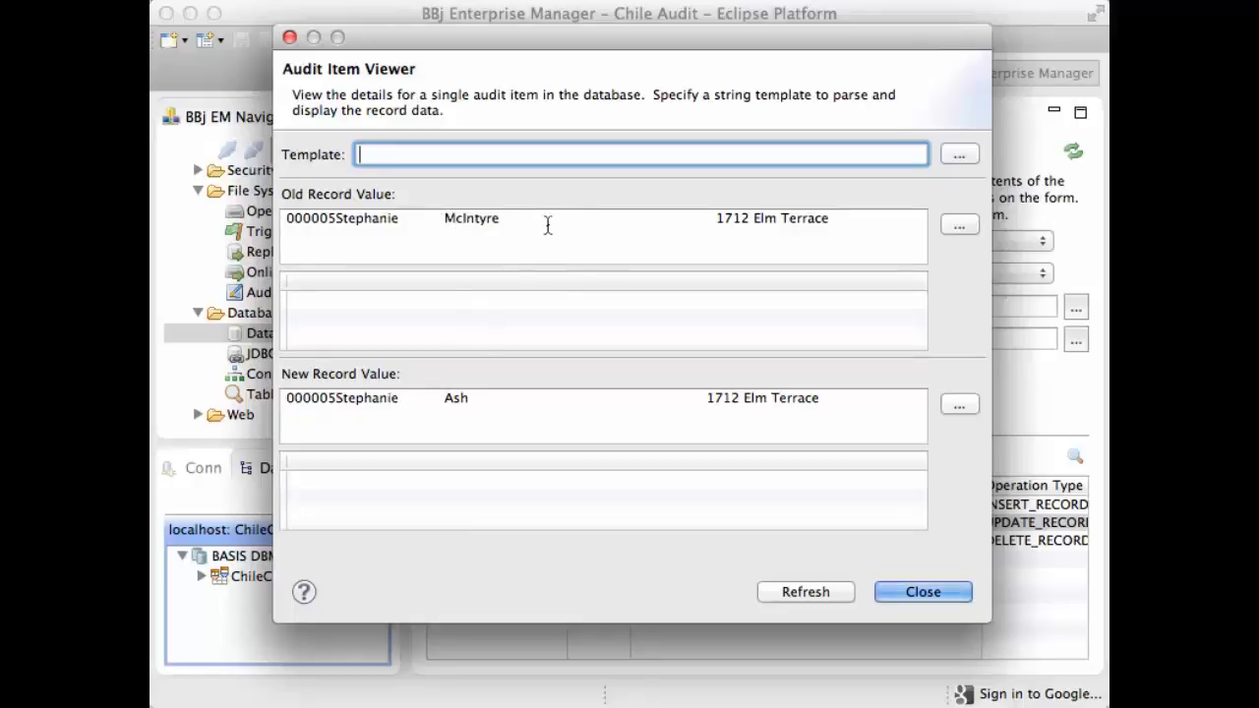
pyautogui.hscroll(4, 548, 226)
pyautogui.hscroll(12, 548, 225)
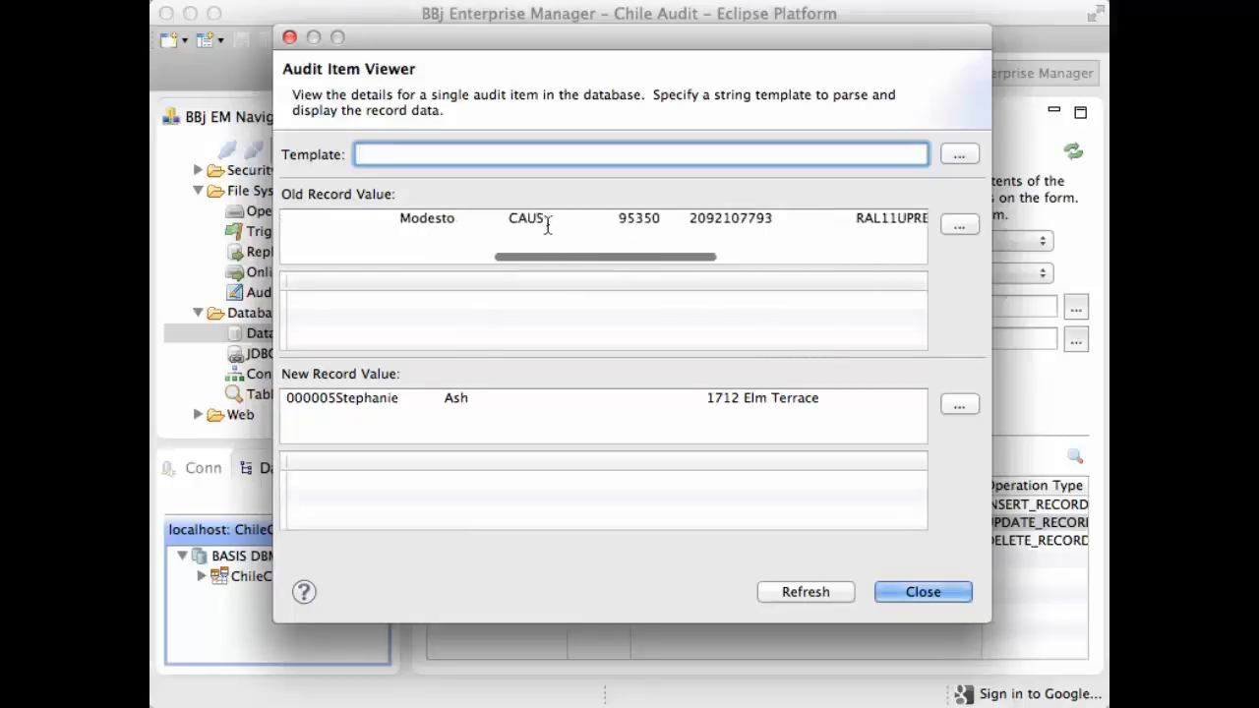
pyautogui.hscroll(12, 548, 226)
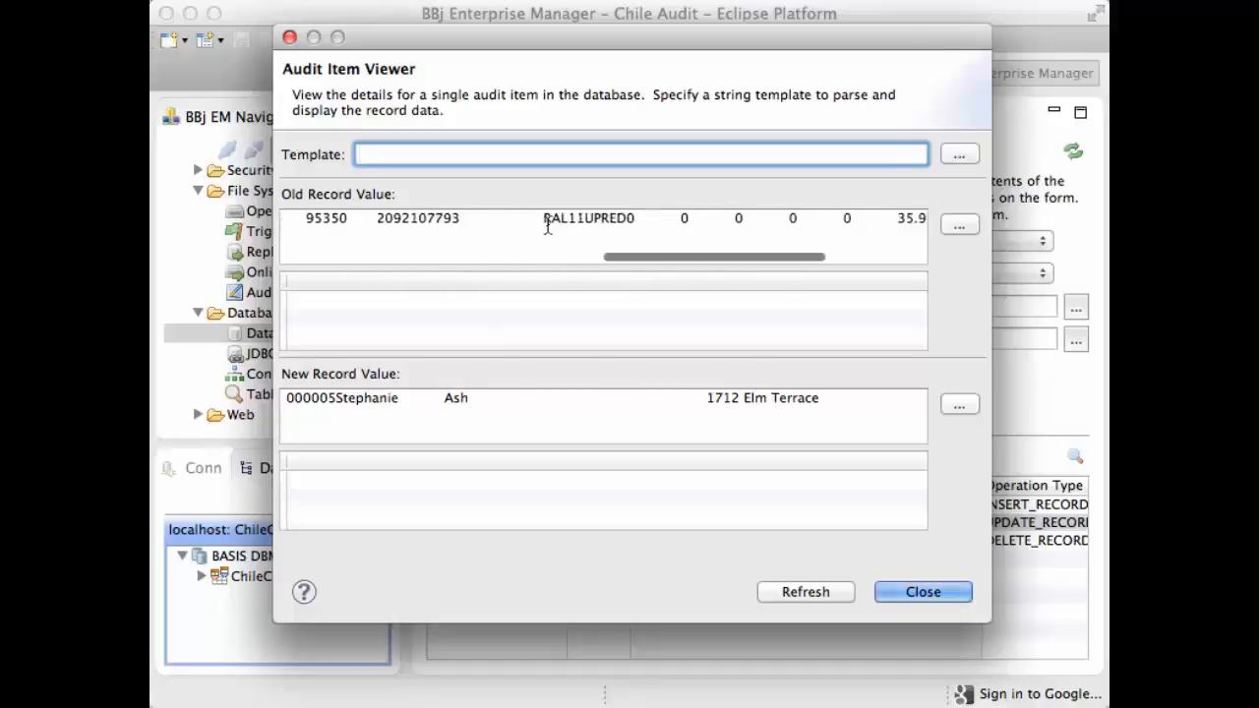
pyautogui.hscroll(4, 548, 226)
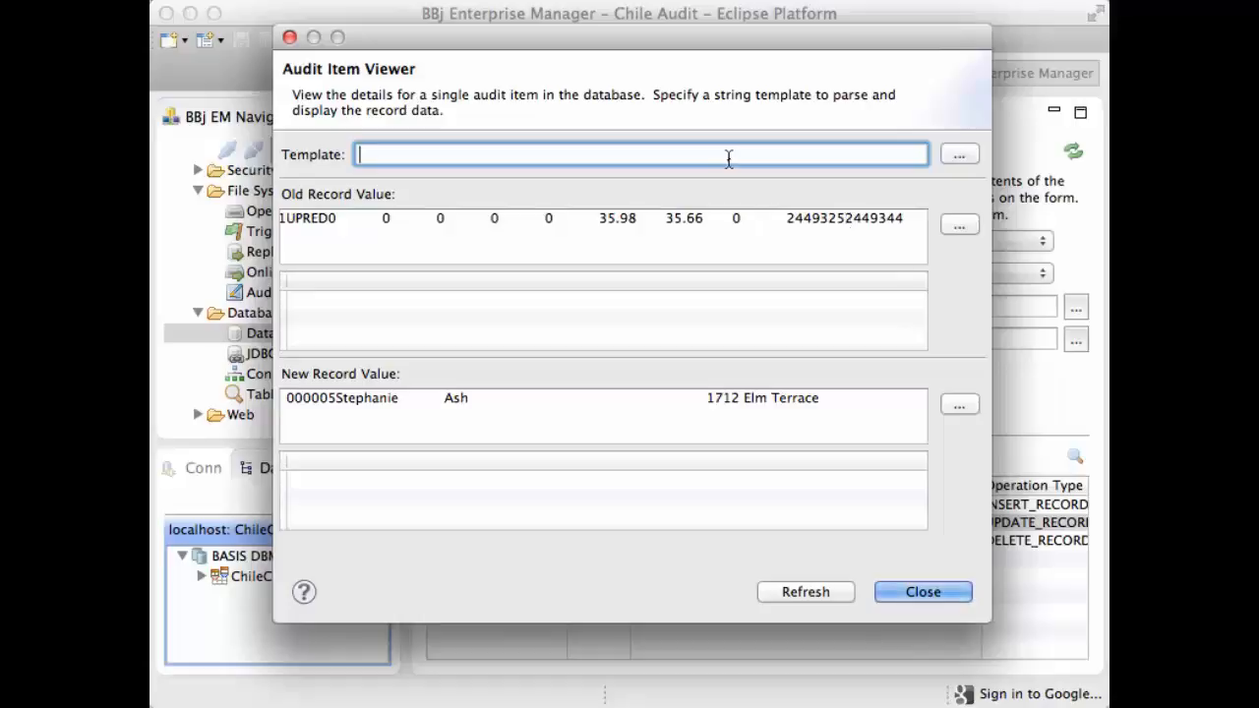
# Parse the customer records with the copied string template starting CUST_NUM:C(6), examine all columns of the old record, and close the viewer.
pyautogui.press('super+v')
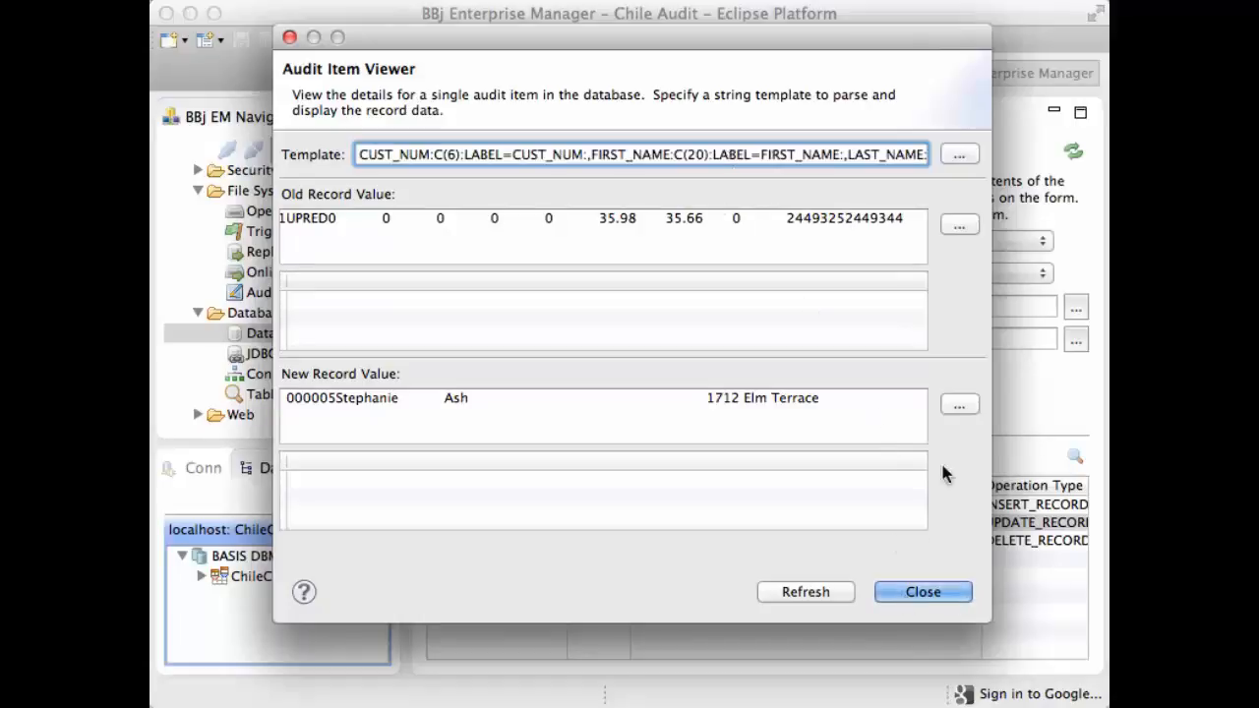
pyautogui.click(803, 592)
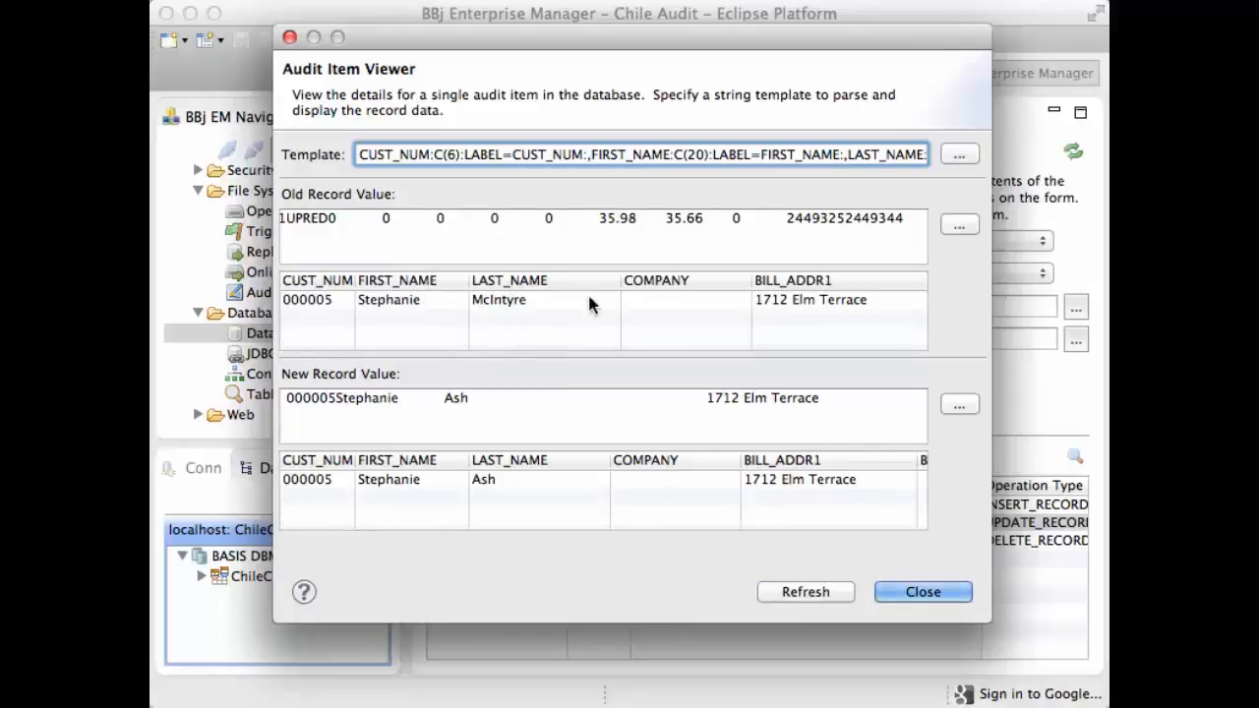
pyautogui.hscroll(10, 594, 295)
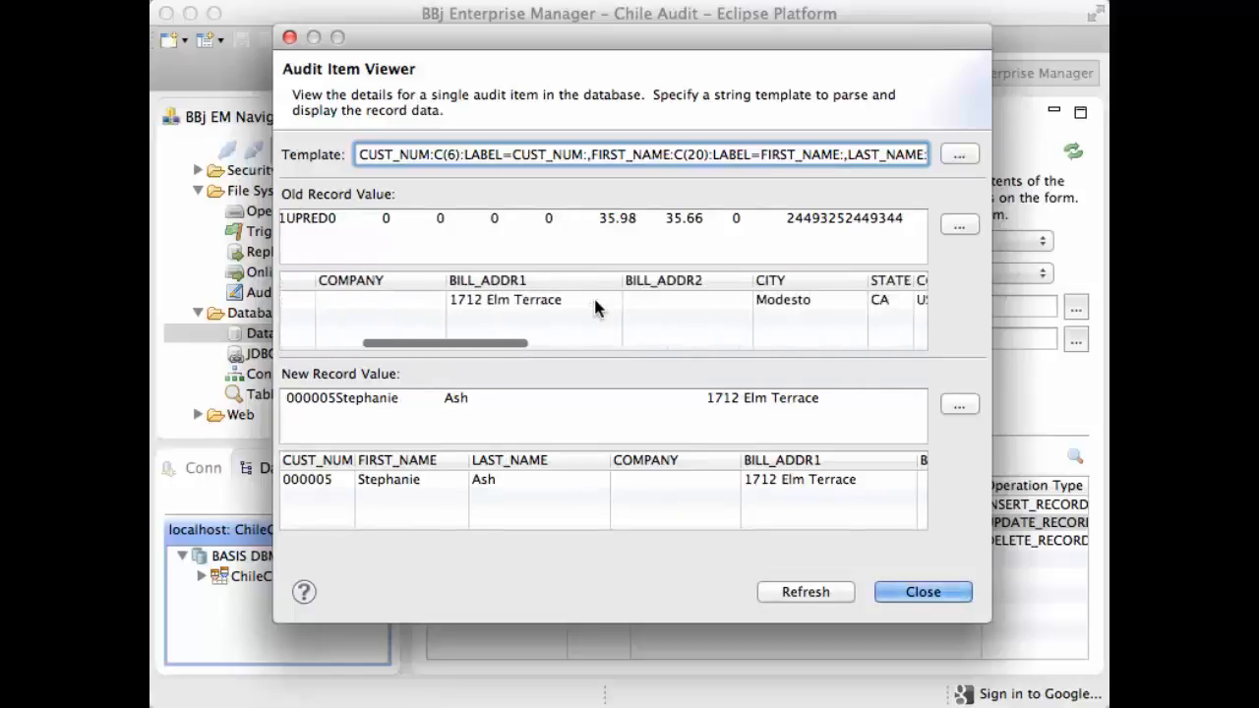
pyautogui.hscroll(8, 595, 305)
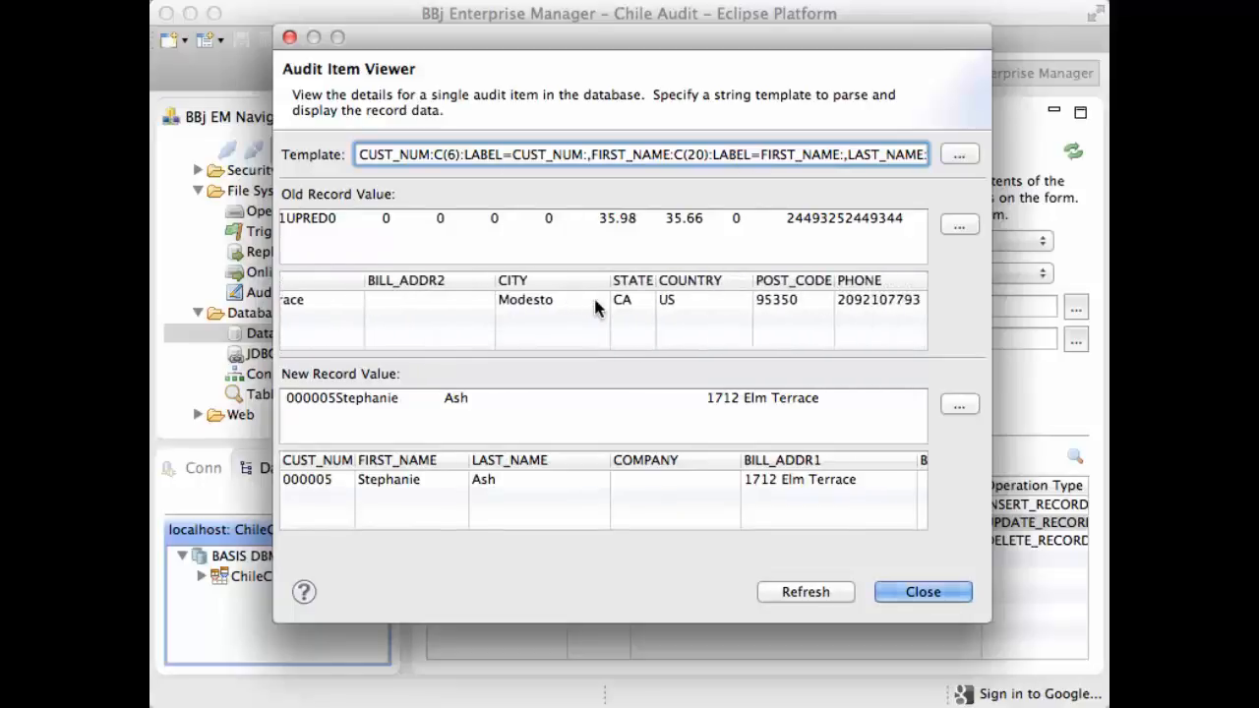
pyautogui.hscroll(10, 595, 308)
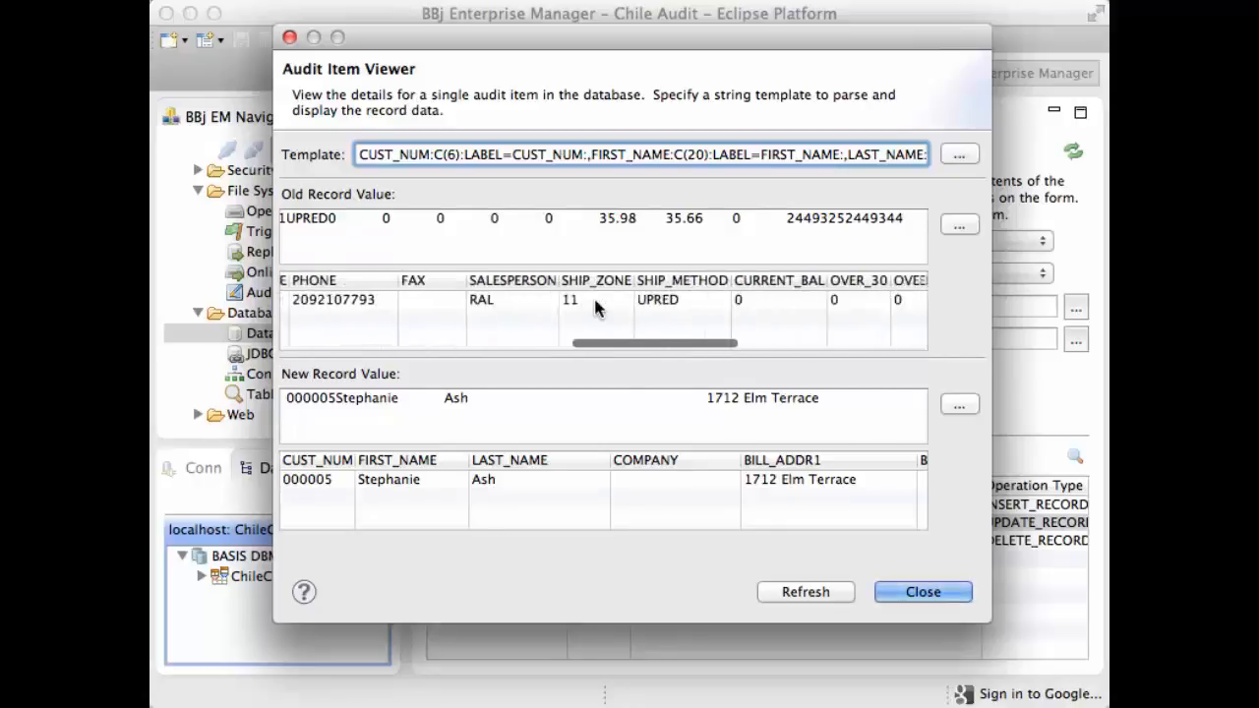
pyautogui.hscroll(10, 595, 308)
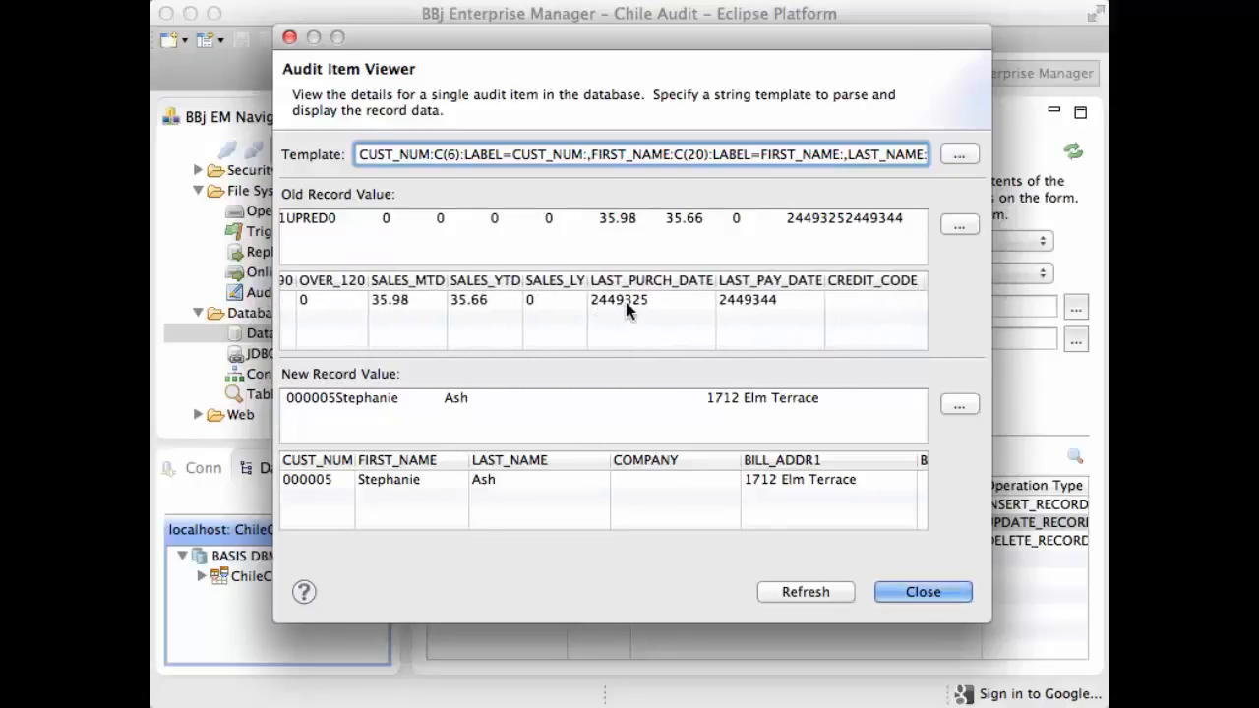
pyautogui.hscroll(-20, 625, 302)
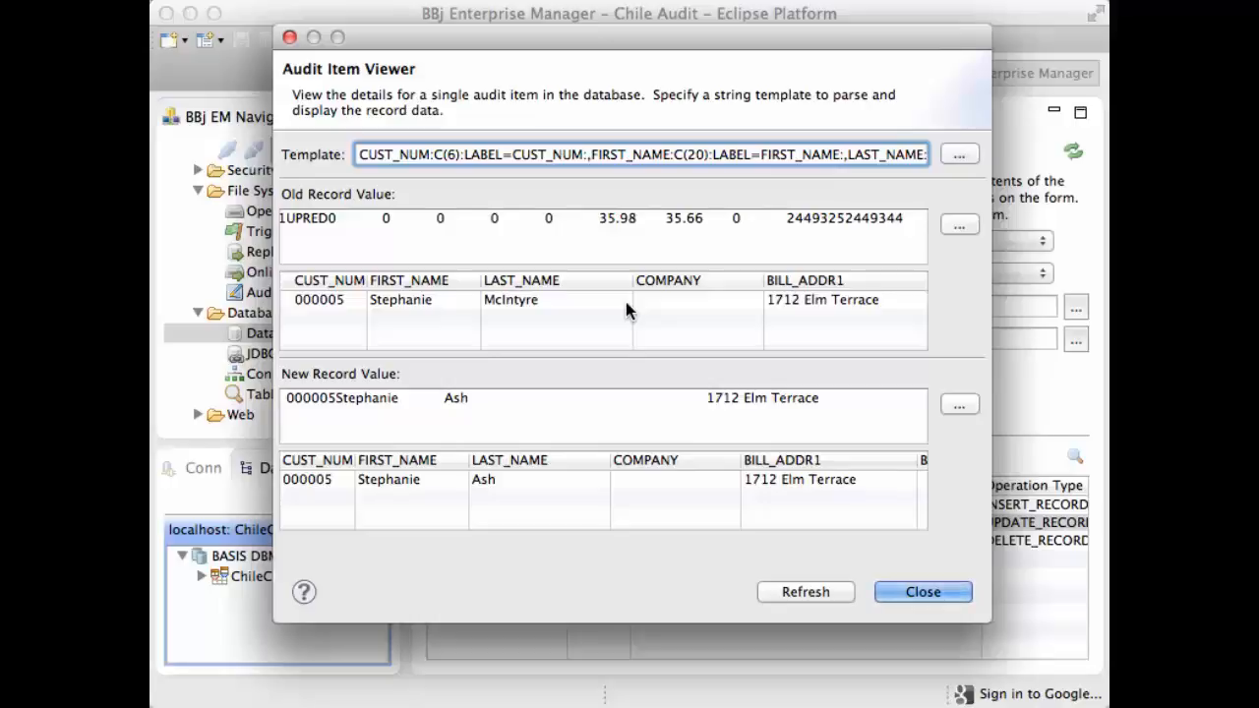
pyautogui.click(910, 596)
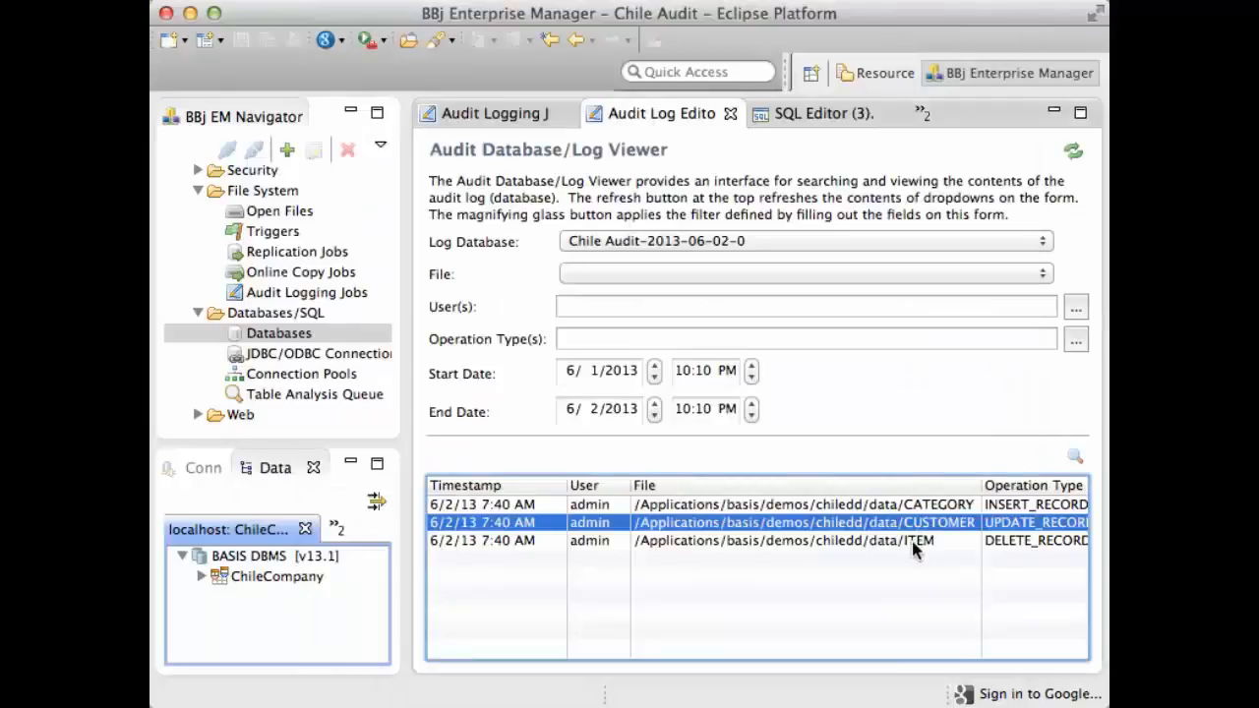
# Open the ITEM delete entry in the Audit Item Viewer, examine its primary key value, and close it.
pyautogui.doubleClick(912, 541)
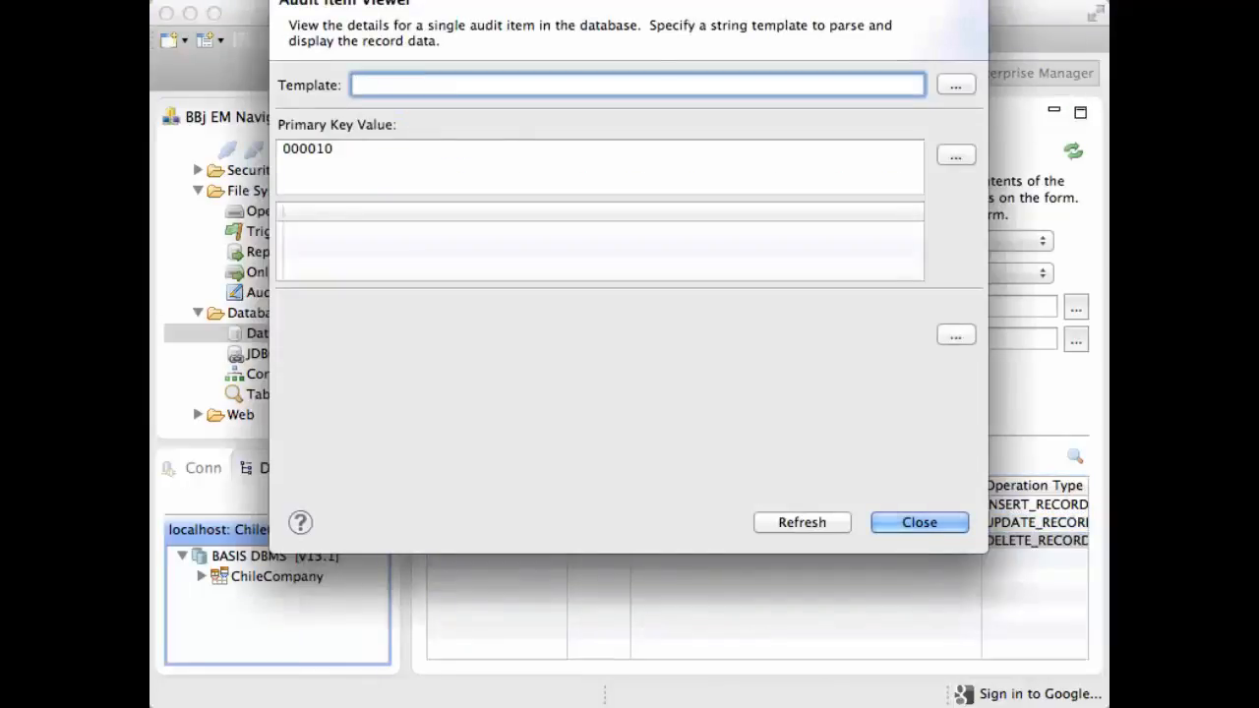
pyautogui.moveTo(791, 0); pyautogui.dragTo(797, 33)
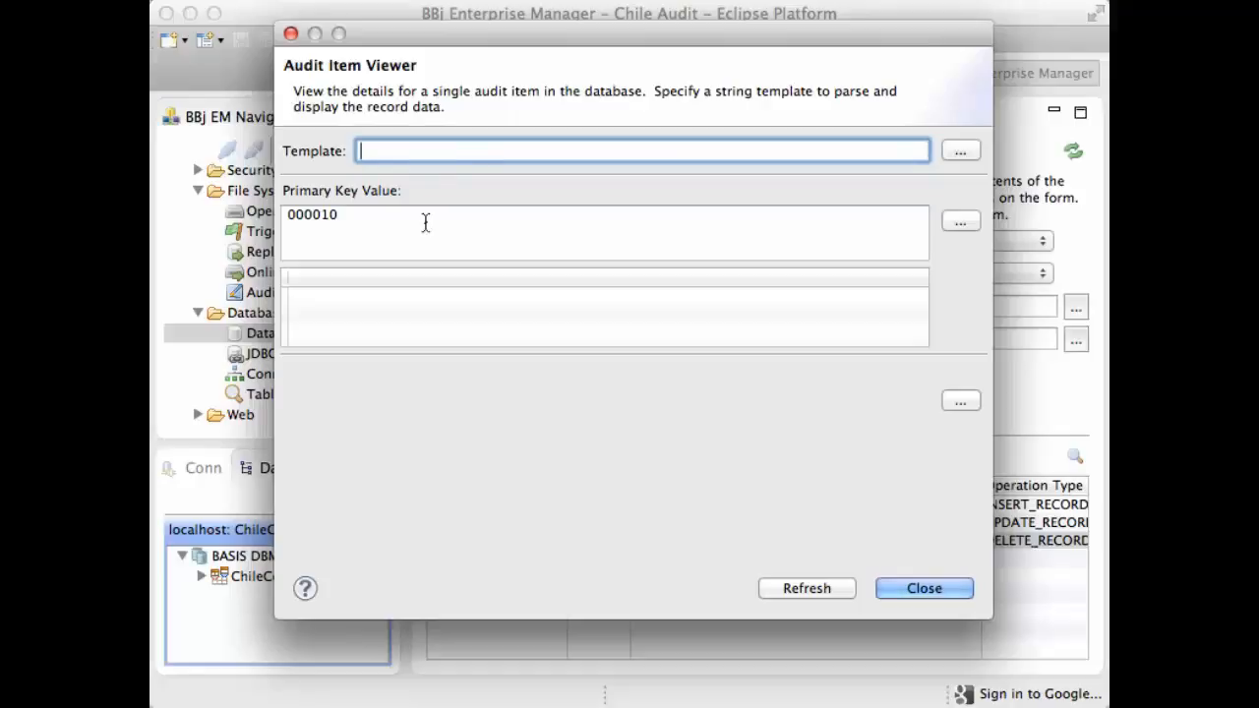
pyautogui.click(906, 586)
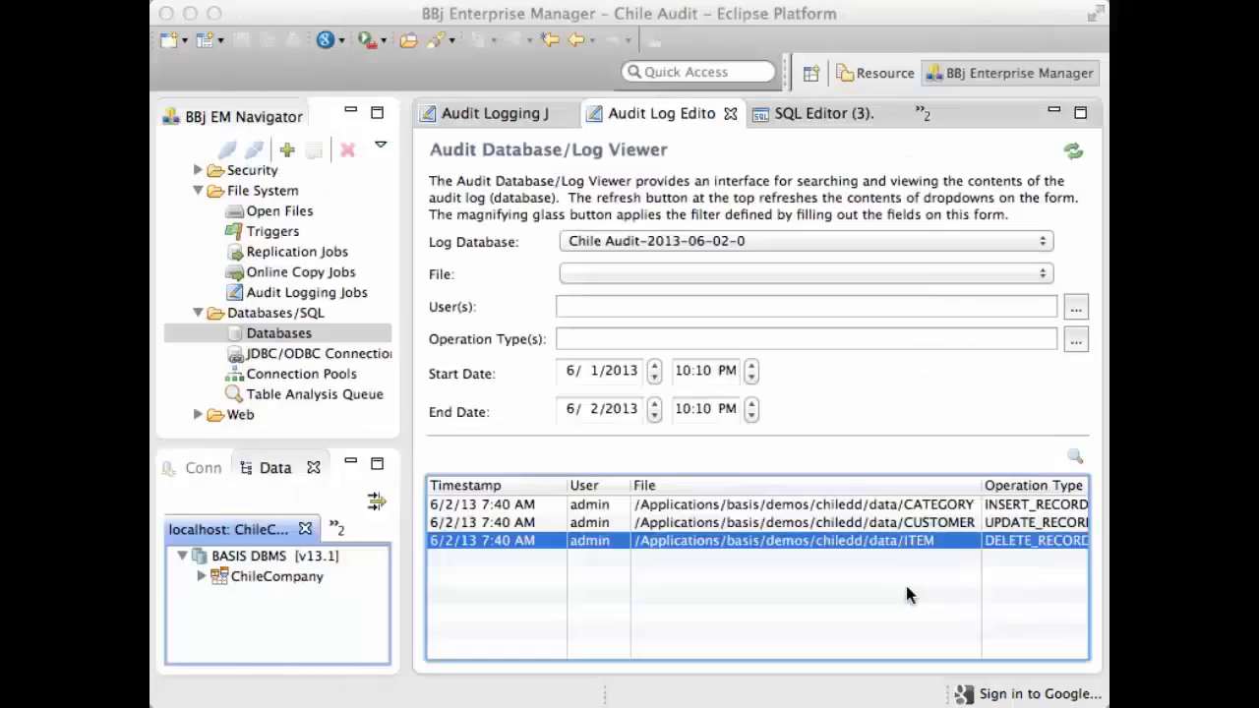